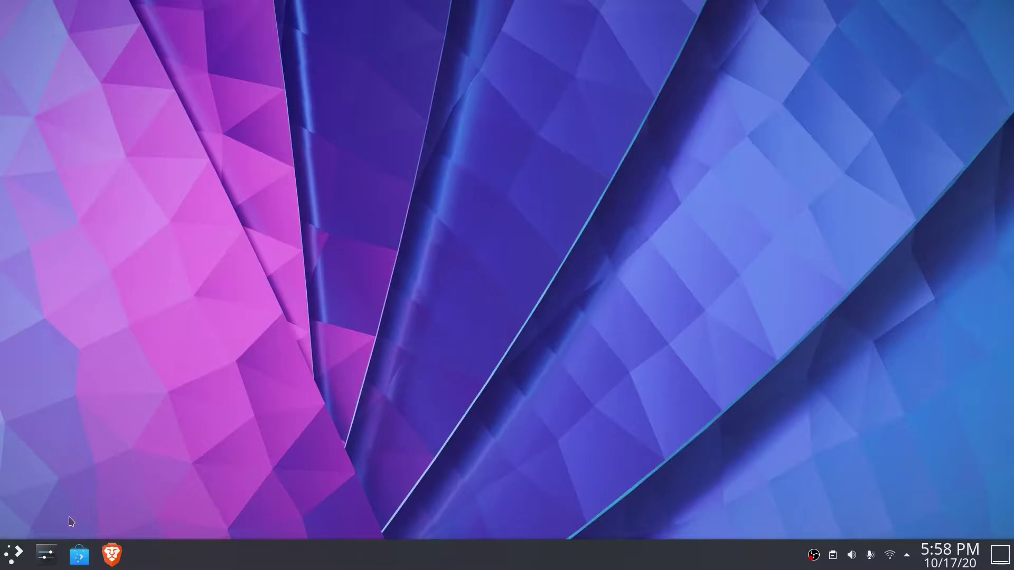
# View the System Information page in System Settings, then close the settings window
pyautogui.scroll(-5, 90, 346)
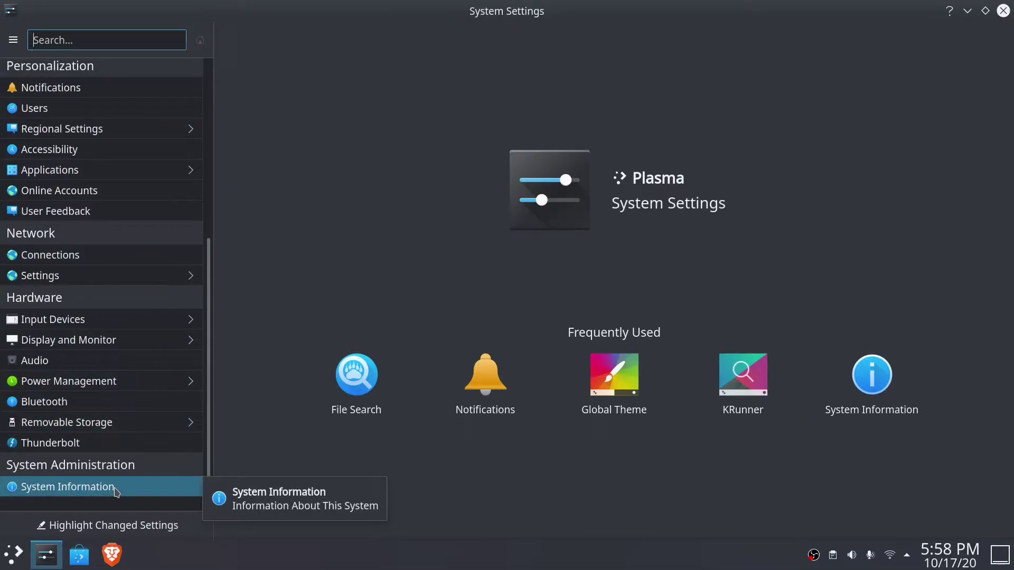
pyautogui.click(114, 488)
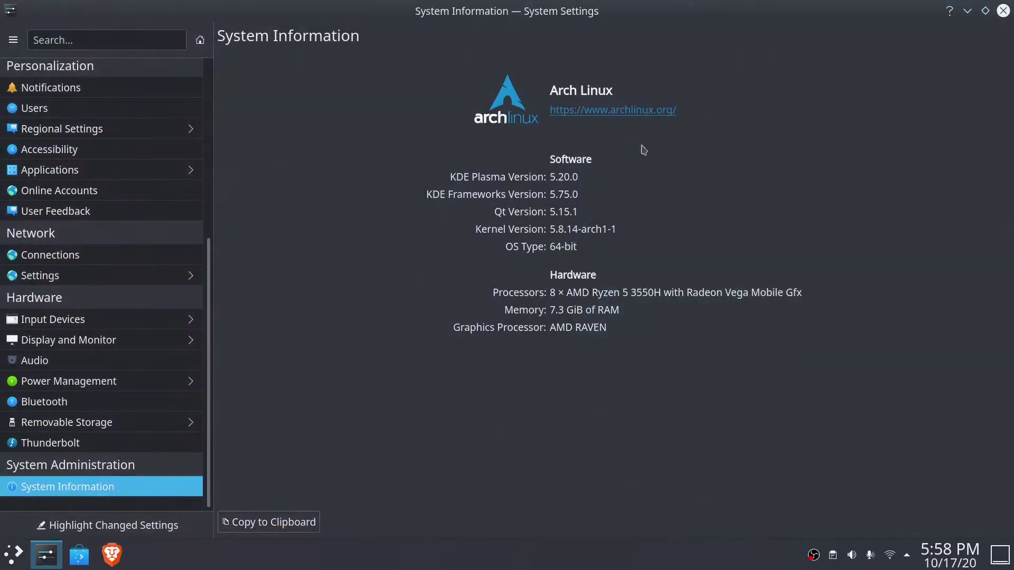
pyautogui.hotkey('ctrl', 'q')
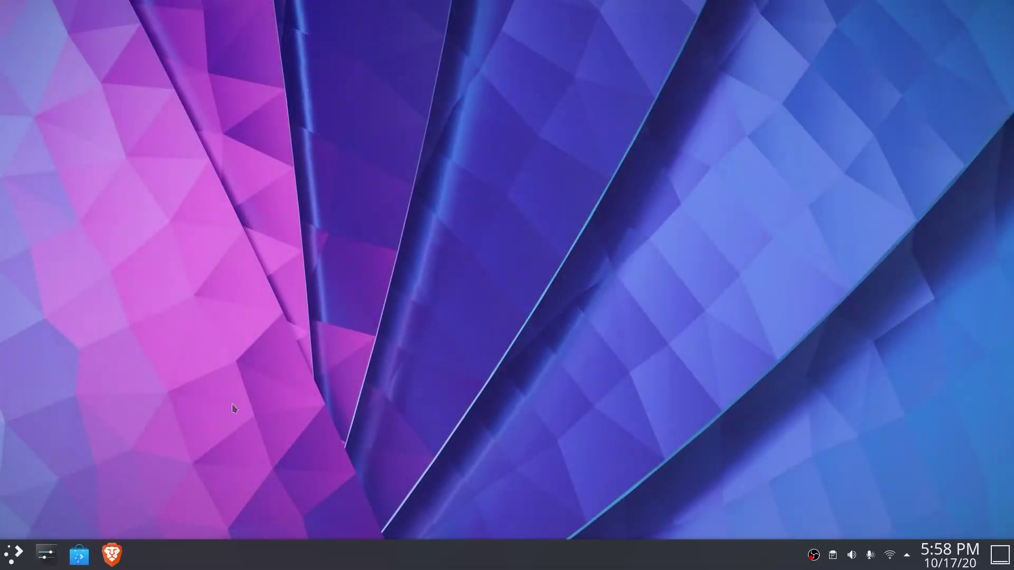
# Open the desktop's wallpaper settings and maximize the settings window
pyautogui.rightClick(359, 129)
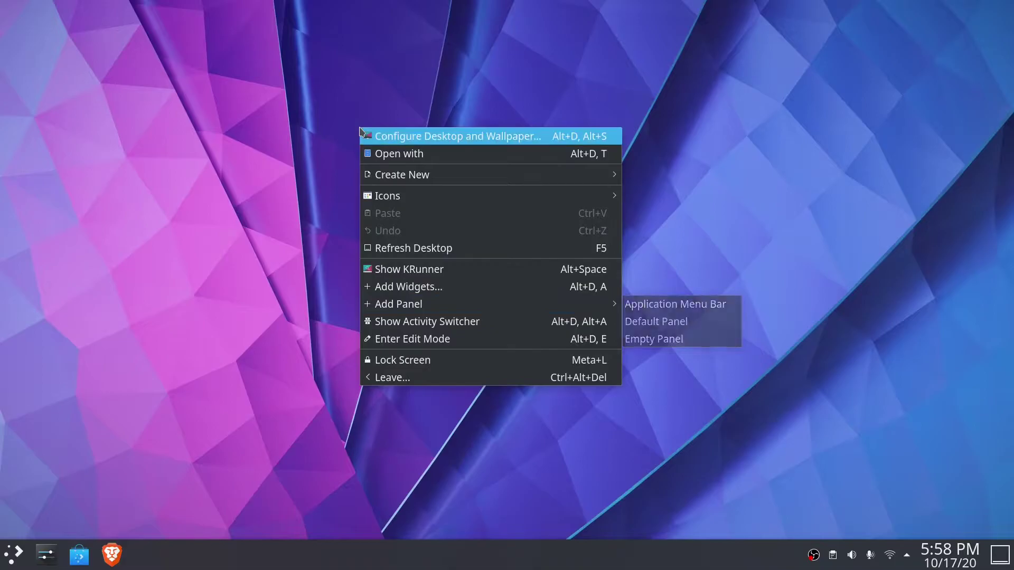
pyautogui.click(368, 137)
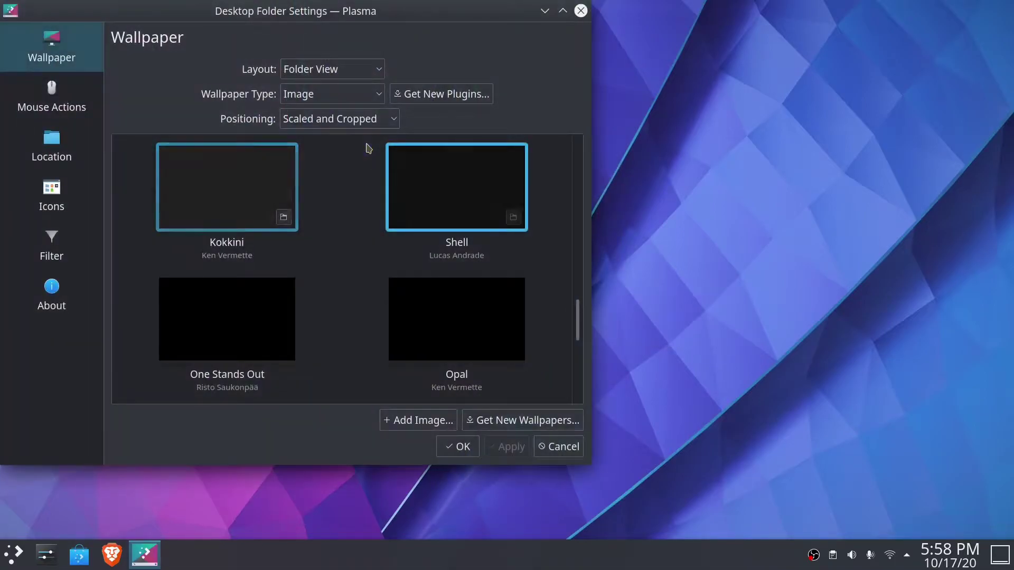
pyautogui.click(563, 11)
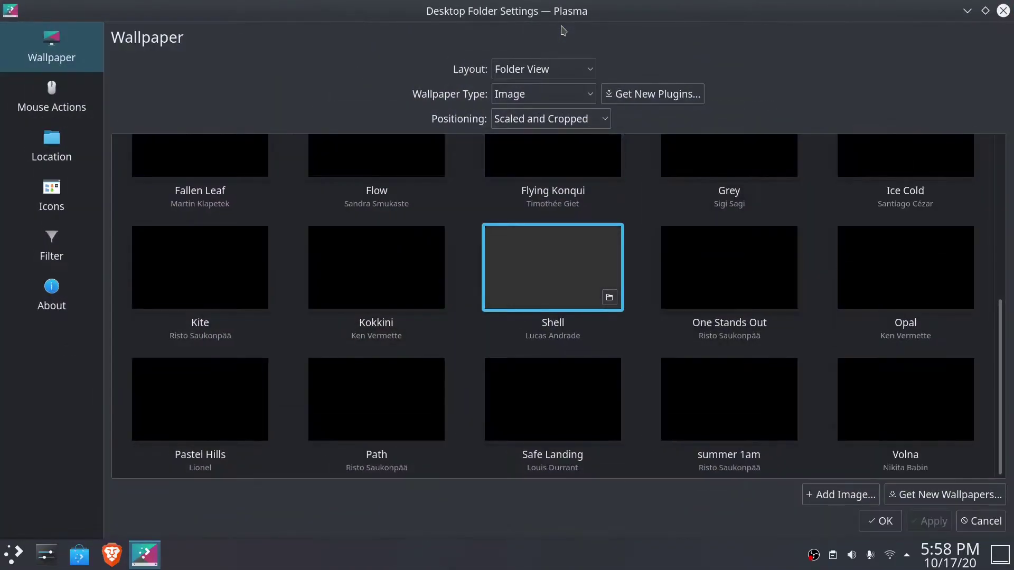
pyautogui.scroll(5, 579, 298)
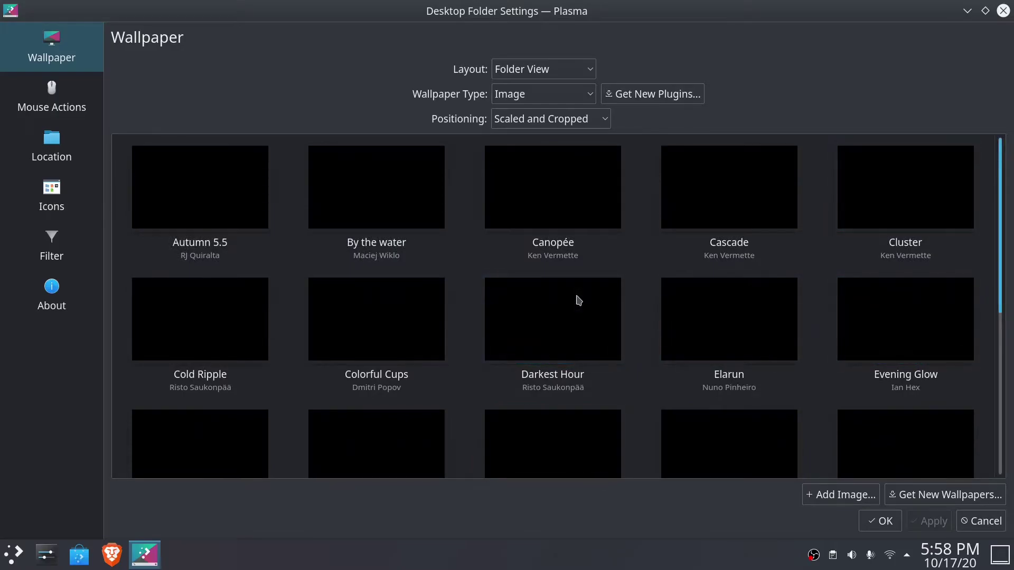
# Browse the wallpaper collection, apply the "summer 1am" image as the desktop wallpaper and close the settings
pyautogui.scroll(-5, 579, 300)
pyautogui.press('Up')
pyautogui.press('Up')
pyautogui.press('Up')
pyautogui.press('Up')
pyautogui.press('Up')
pyautogui.press('Left')
pyautogui.press('Down')
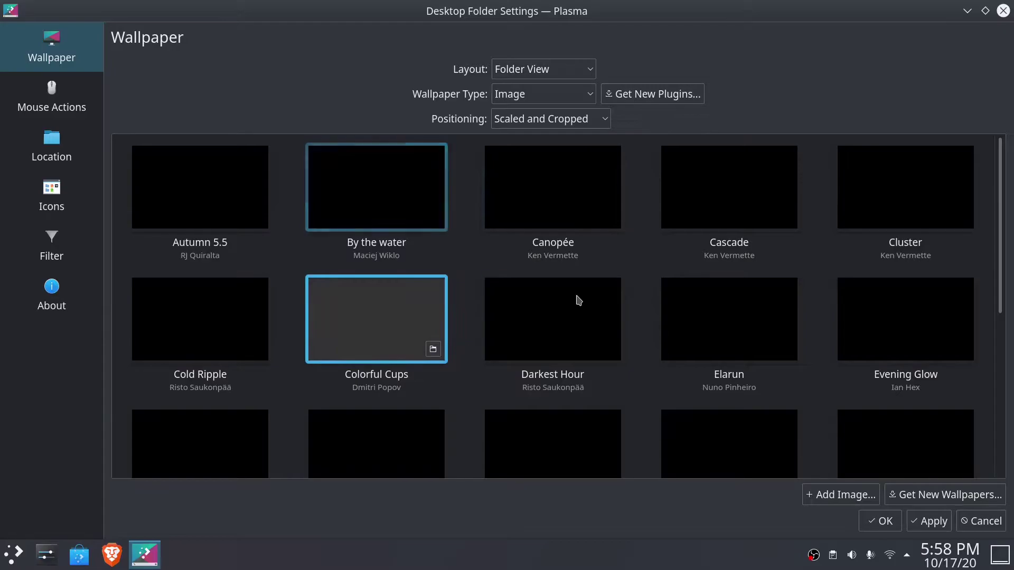
pyautogui.scroll(-5, 578, 300)
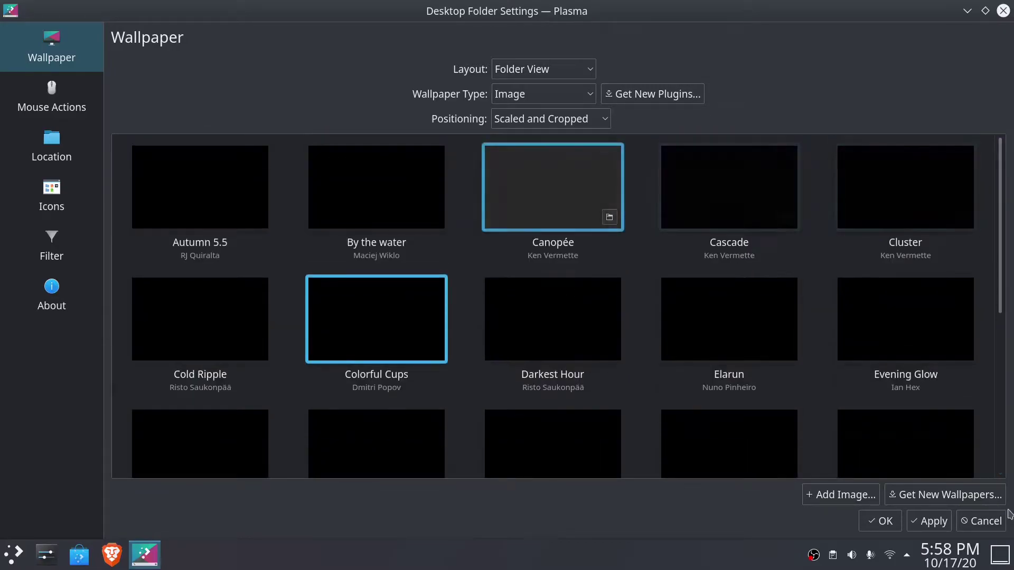
pyautogui.scroll(-5, 578, 300)
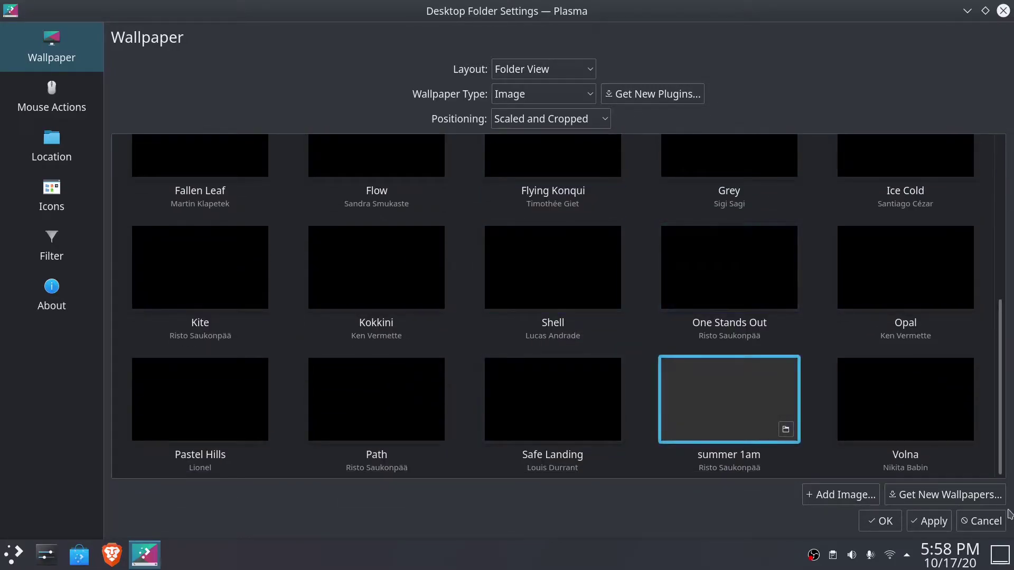
pyautogui.scroll(5, 729, 402)
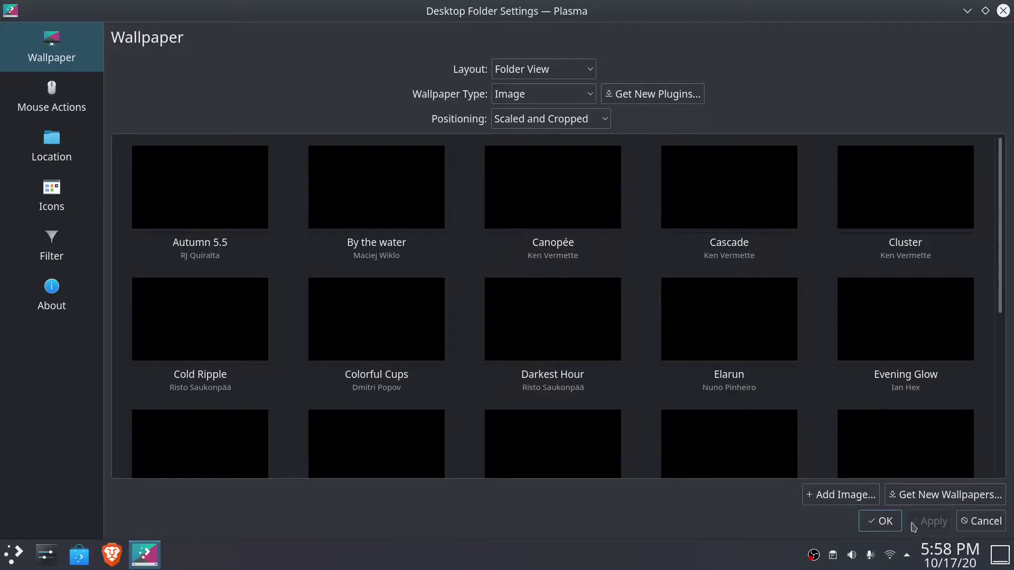
pyautogui.click(880, 522)
pyautogui.rightClick(305, 158)
pyautogui.click(157, 193)
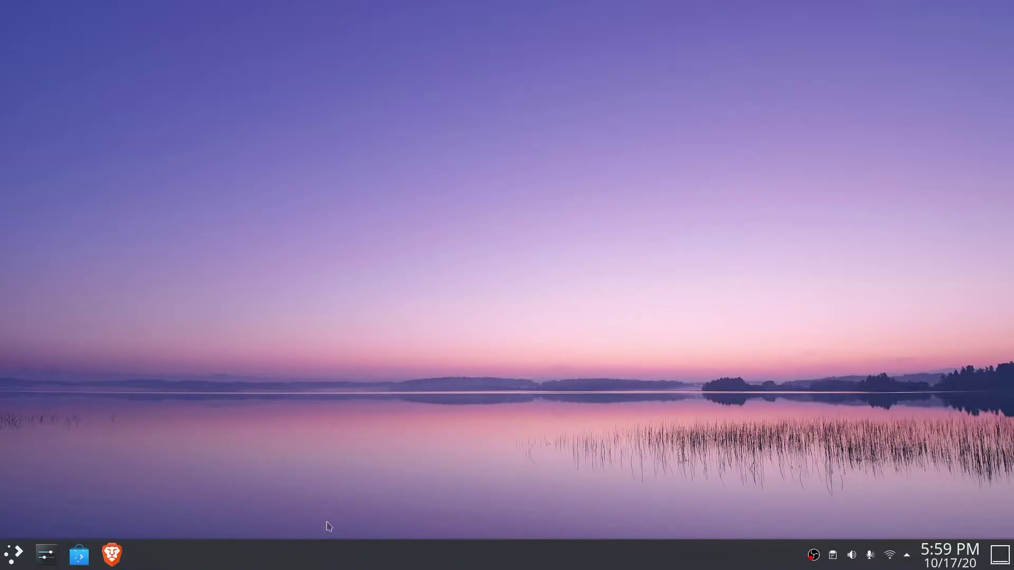
pyautogui.rightClick(317, 539)
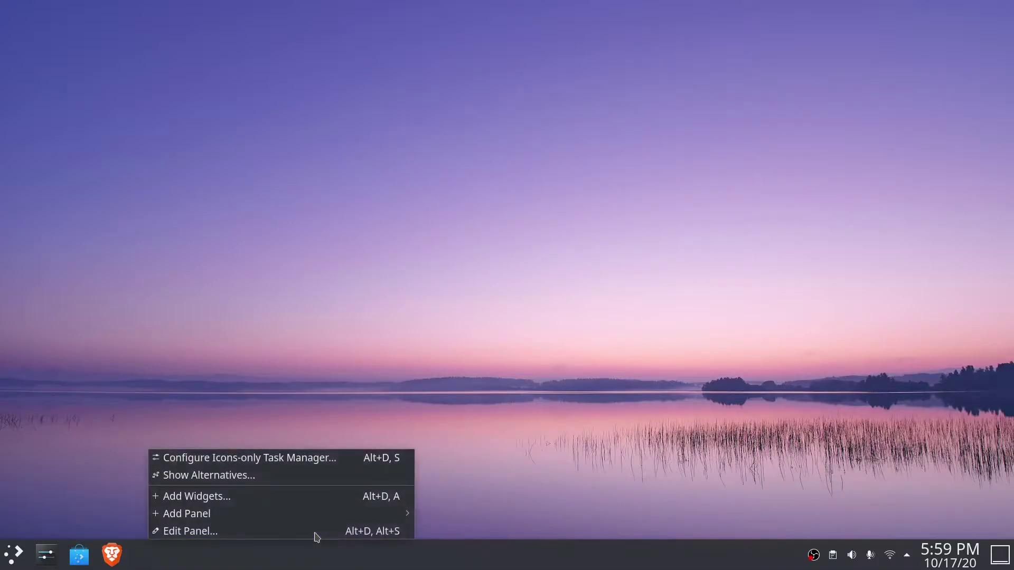
pyautogui.click(79, 514)
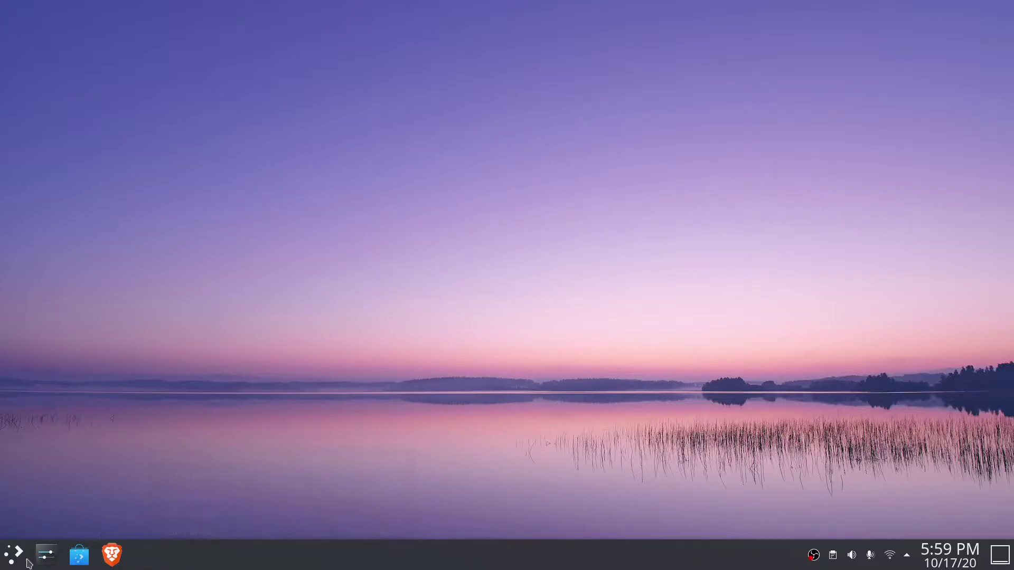
# Open System Settings and test minimizing and restoring its window from the taskbar
pyautogui.click(27, 560)
pyautogui.click(52, 565)
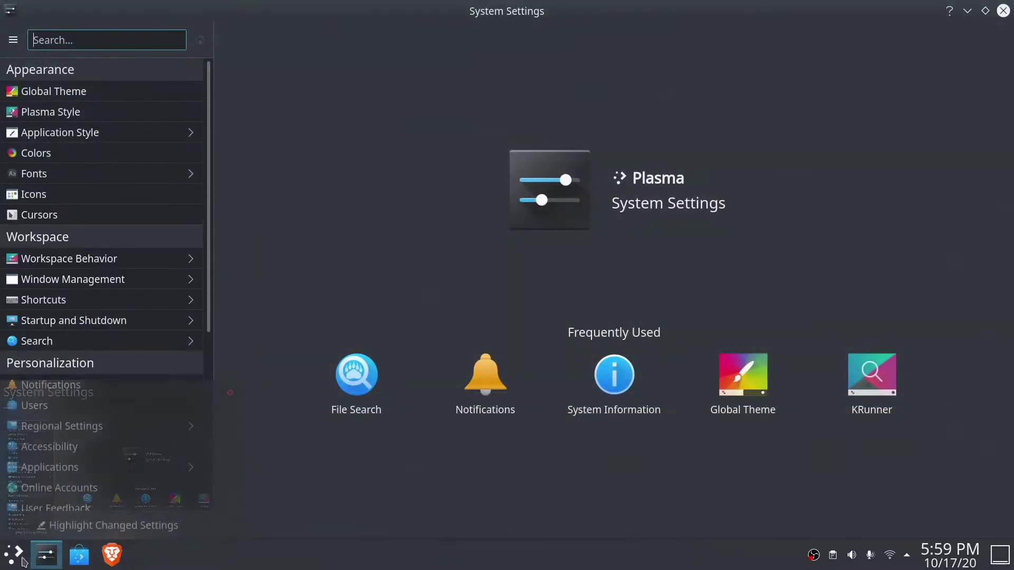
pyautogui.click(56, 555)
pyautogui.click(56, 555)
pyautogui.click(56, 556)
pyautogui.click(56, 555)
# Switch the panel's Icons-only Task Manager to the Window list widget and open its list of windows
pyautogui.rightClick(211, 560)
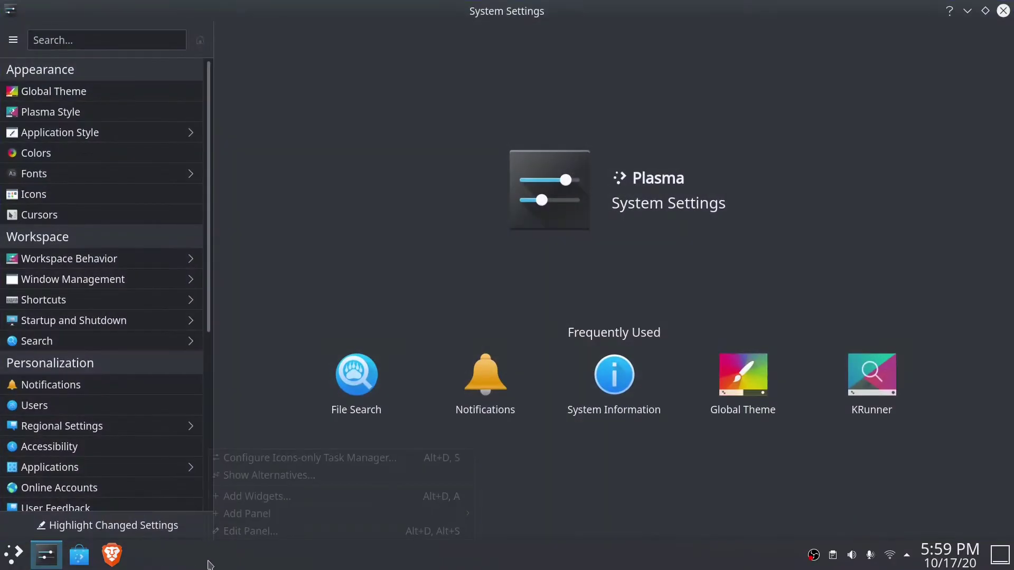
pyautogui.click(290, 477)
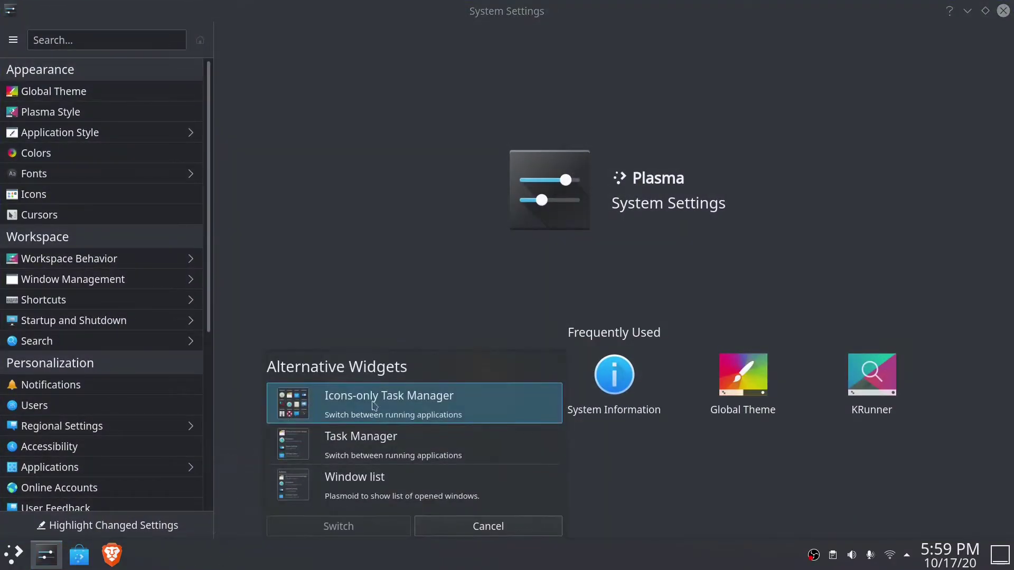
pyautogui.click(358, 494)
pyautogui.click(380, 528)
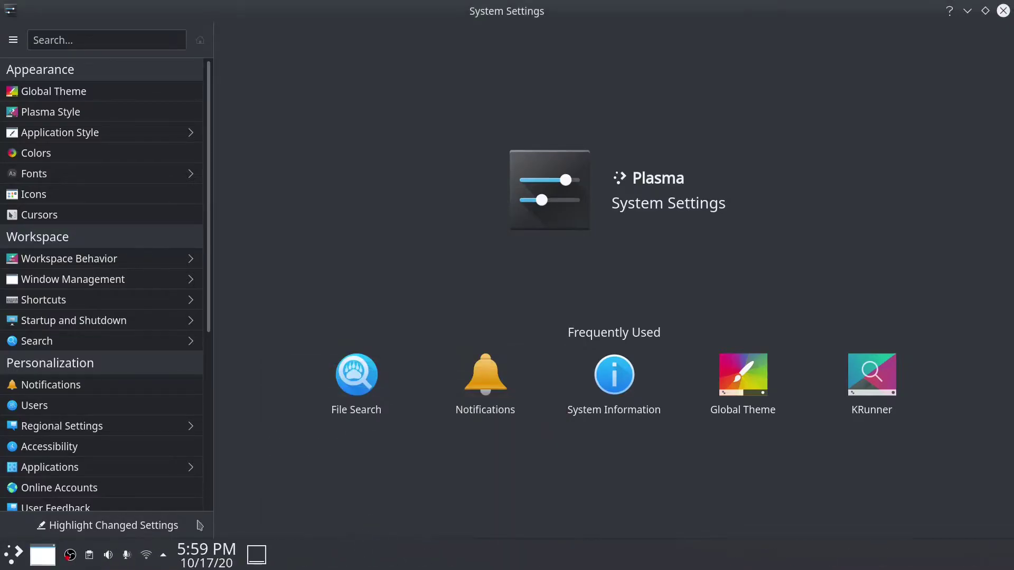
pyautogui.click(51, 561)
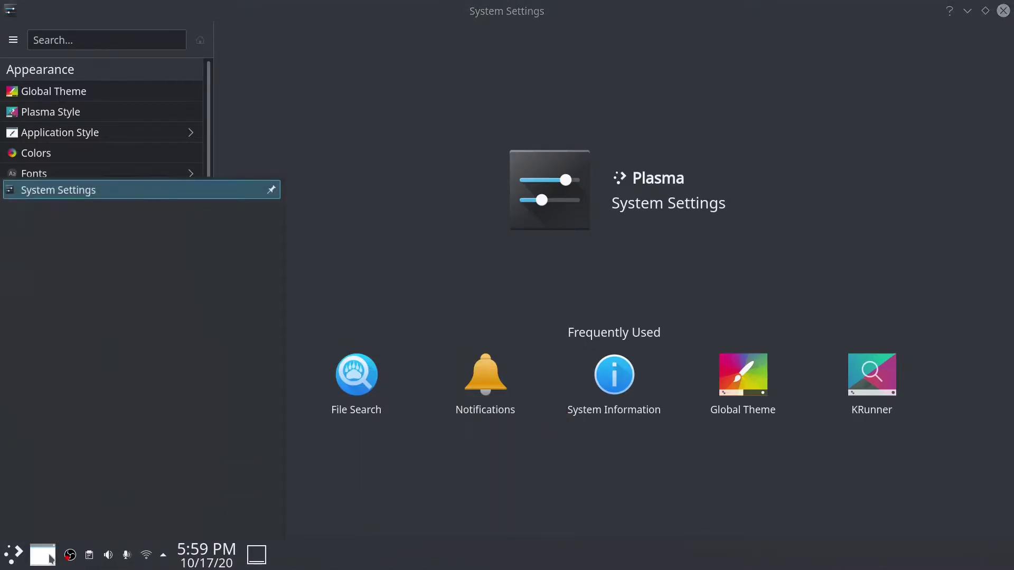
pyautogui.rightClick(51, 562)
pyautogui.click(97, 242)
# Replace the Window list widget with Task Manager and test minimizing and restoring System Settings from it
pyautogui.rightClick(46, 563)
pyautogui.click(74, 475)
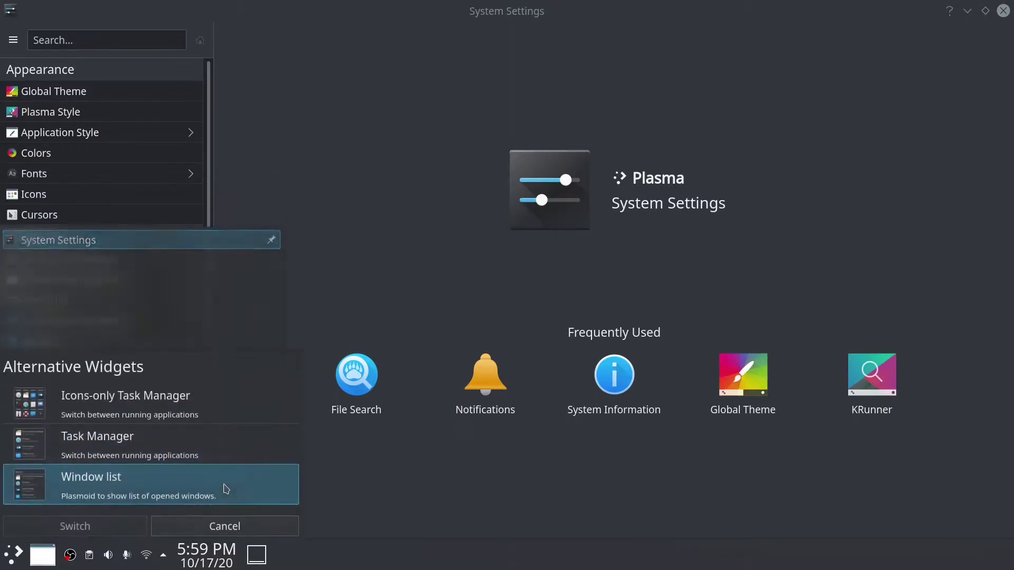
pyautogui.click(152, 450)
pyautogui.click(111, 528)
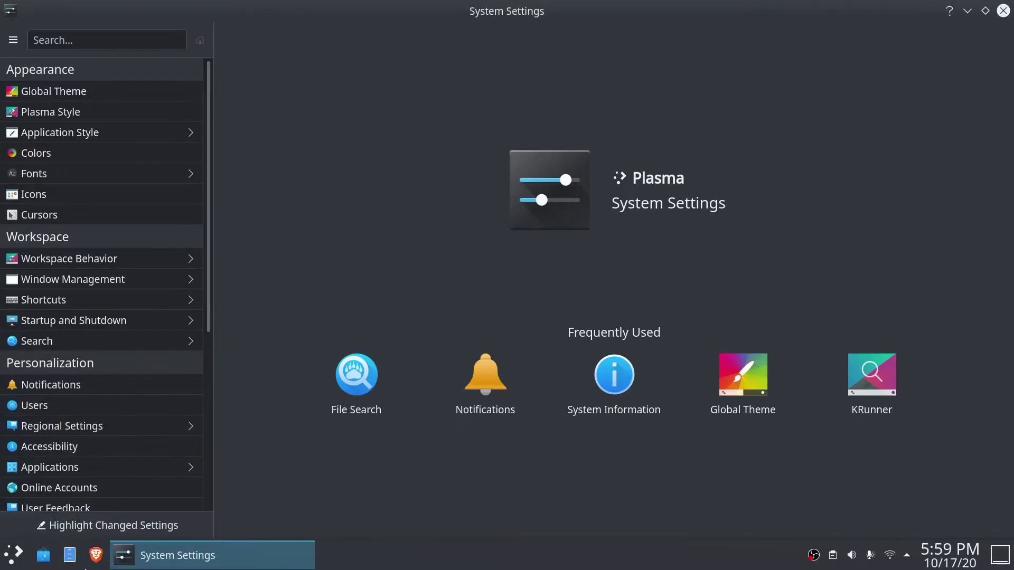
pyautogui.click(206, 556)
pyautogui.click(206, 555)
# Switch the panel's Task Manager widget to the Icons-only Task Manager
pyautogui.rightClick(350, 551)
pyautogui.click(376, 476)
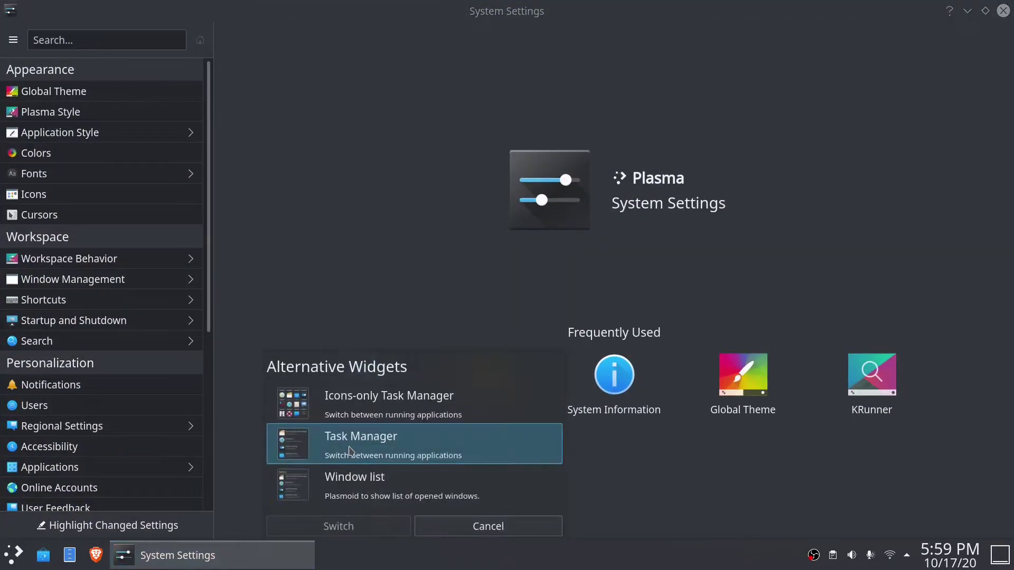
pyautogui.click(339, 526)
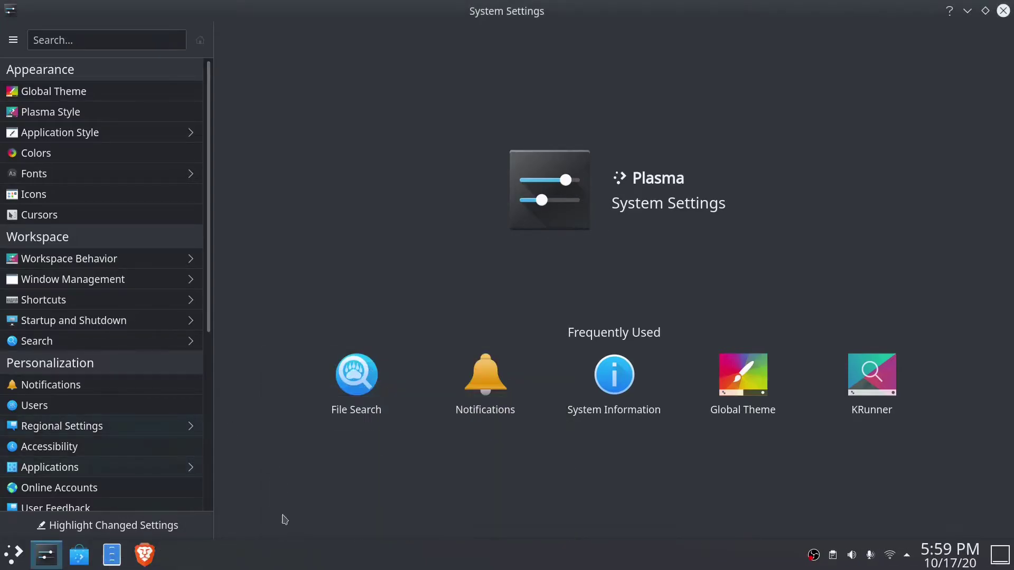
# View the hidden system tray items and Battery and Brightness, then close the tray popup
pyautogui.scroll(-3, 108, 403)
pyautogui.scroll(3, 109, 370)
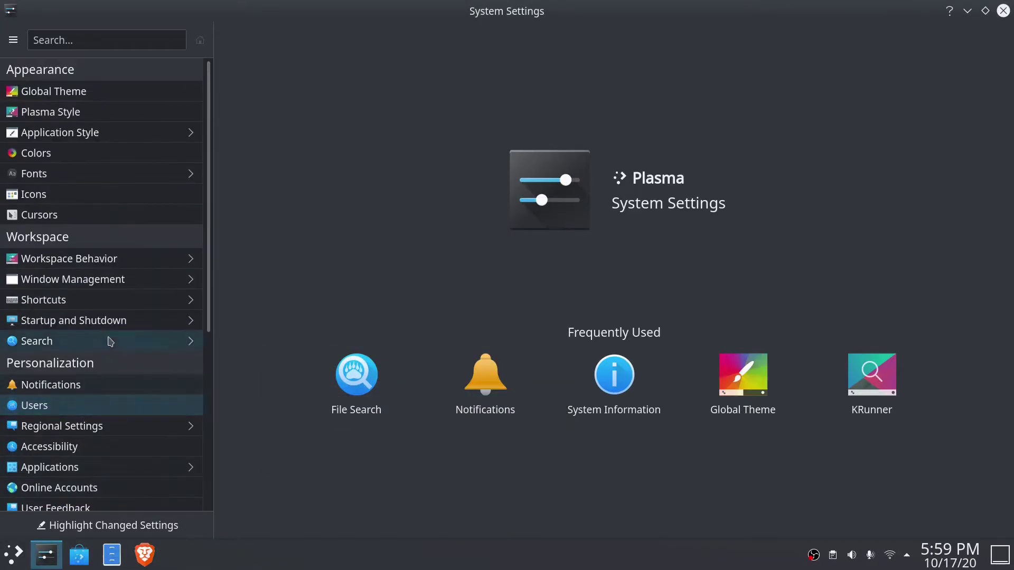
pyautogui.click(909, 556)
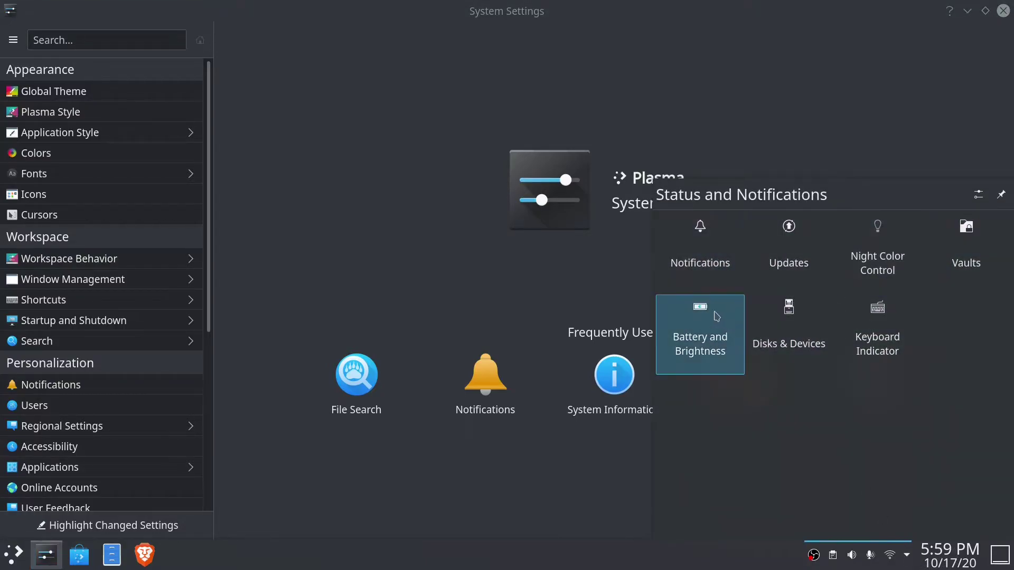
pyautogui.click(717, 316)
pyautogui.click(646, 206)
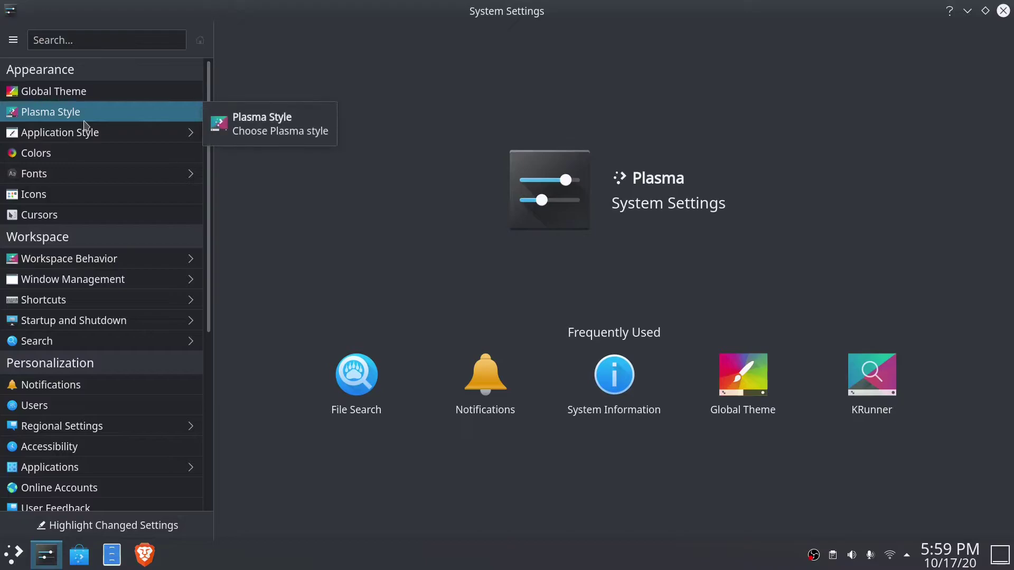
# Raise the audio volume to 100% and lower the screen brightness
pyautogui.press('XF86AudioRaiseVolume')
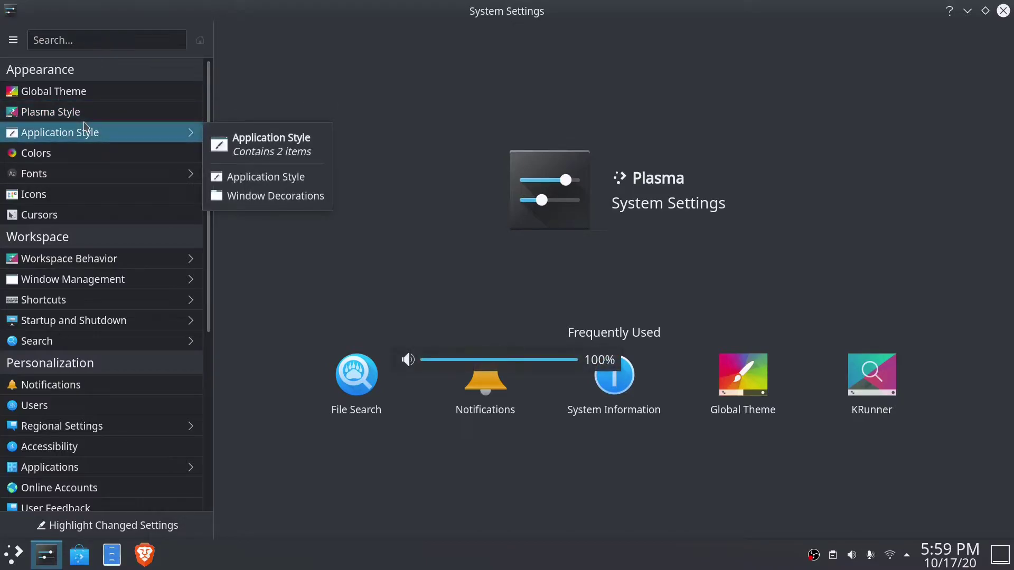
pyautogui.press('XF86AudioRaiseVolume')
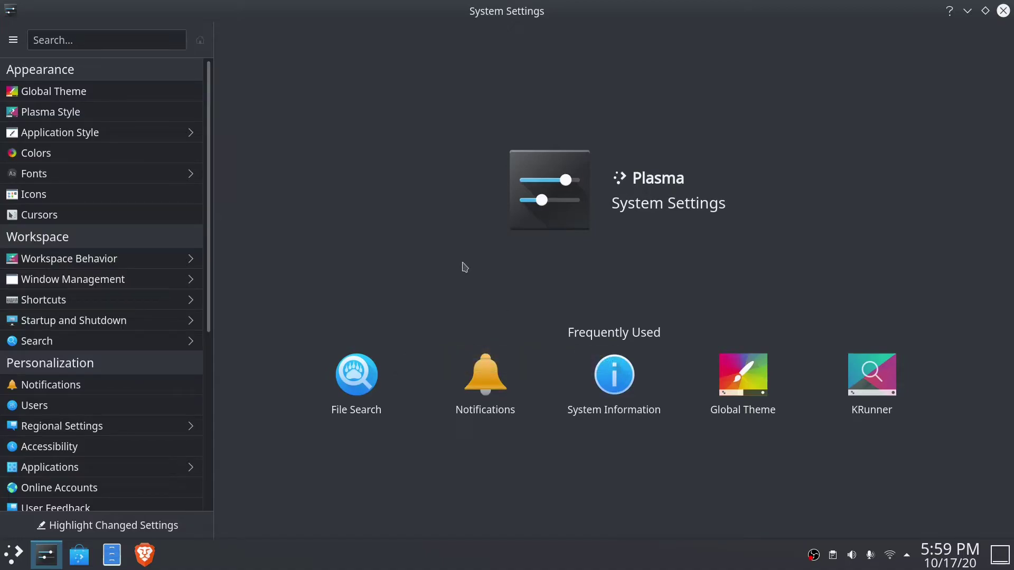
pyautogui.press('XF86MonBrightnessDown')
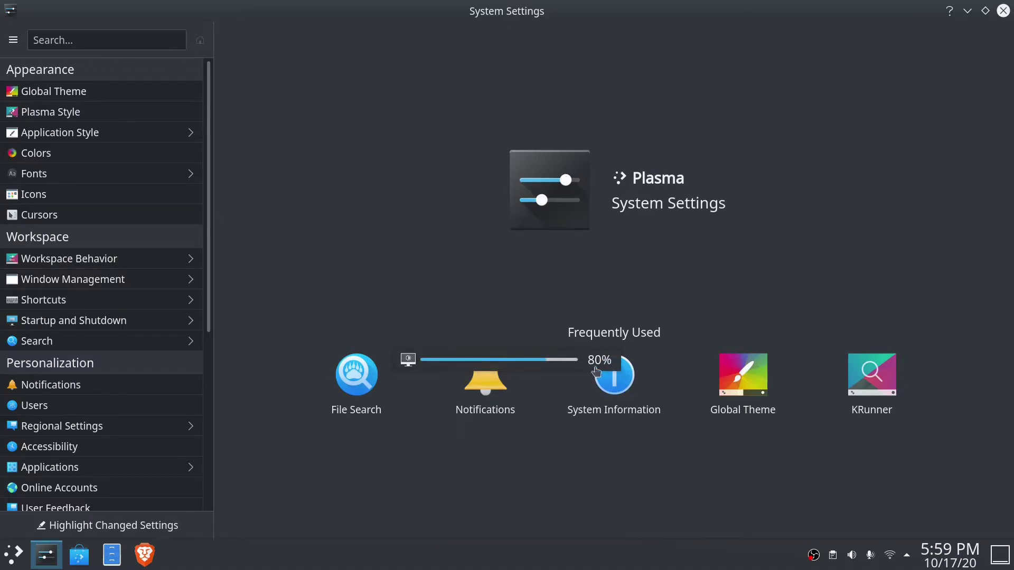
pyautogui.press('XF86MonBrightnessDown')
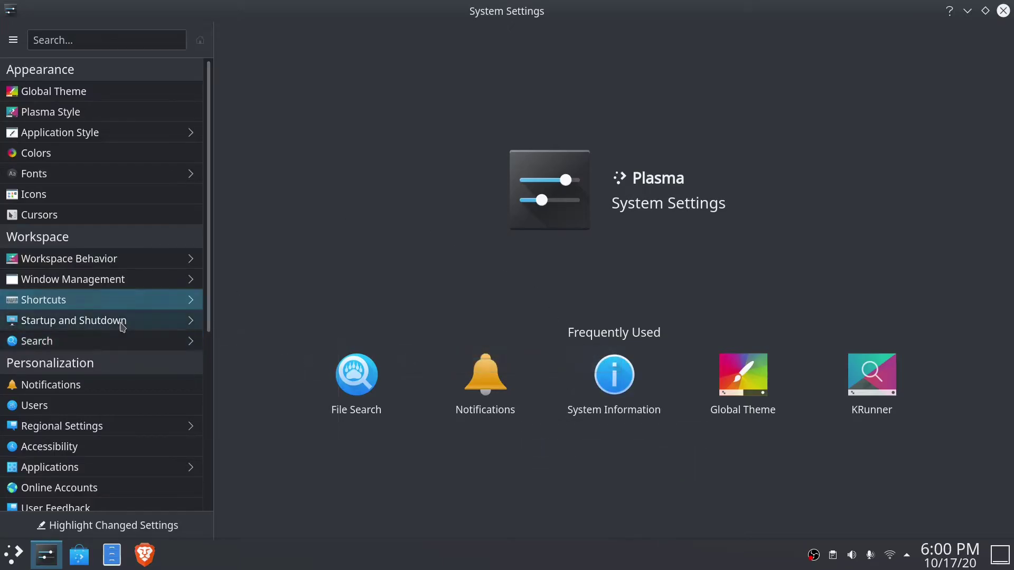
# Apply the Breeze global theme
pyautogui.scroll(-1, 74, 310)
pyautogui.scroll(1, 74, 310)
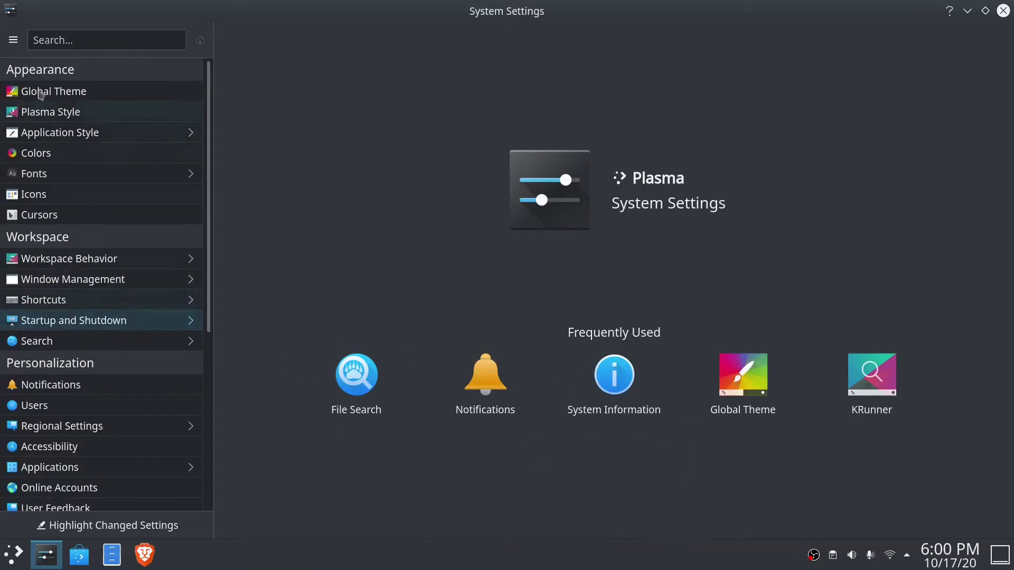
pyautogui.click(88, 94)
pyautogui.click(322, 119)
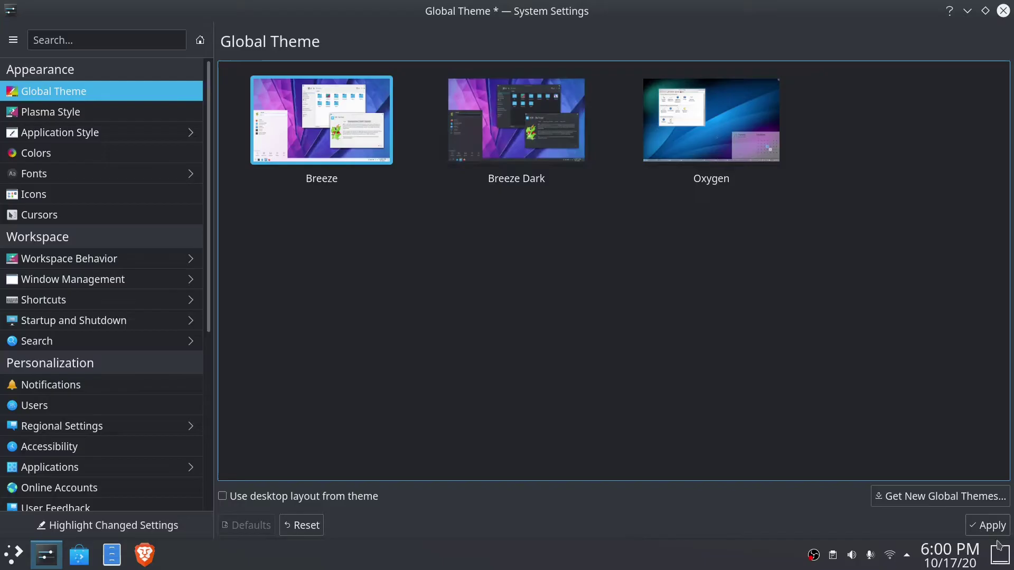
pyautogui.click(987, 525)
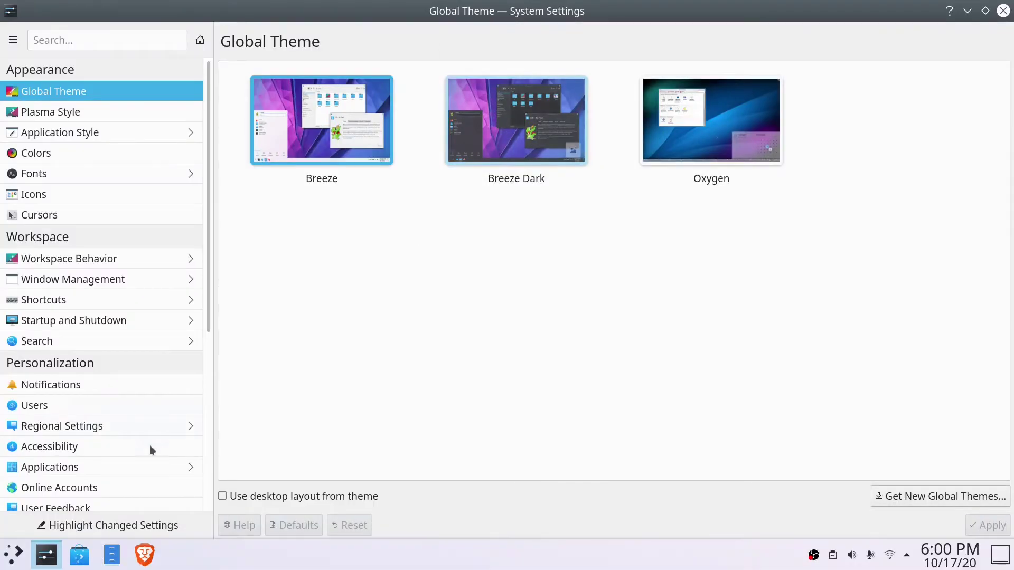
# Turn on highlighting of changed settings and apply the Breeze Dark global theme
pyautogui.click(113, 525)
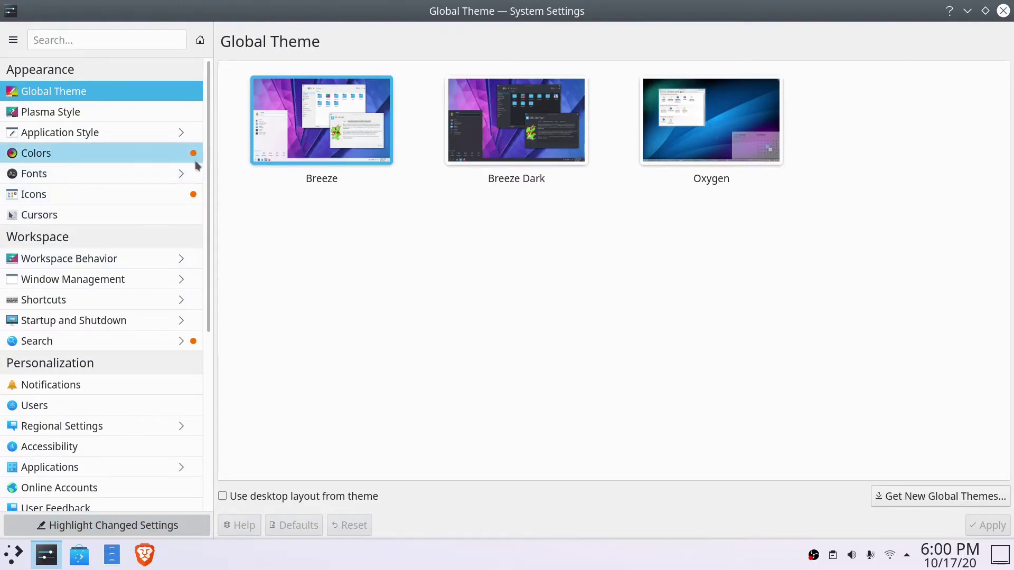
pyautogui.click(517, 121)
pyautogui.click(989, 531)
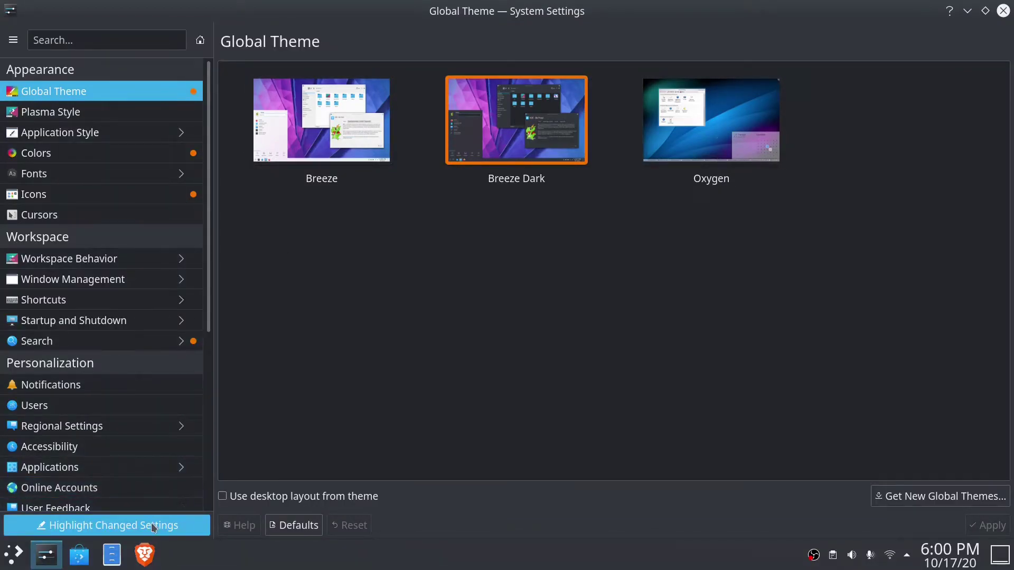
# View the Low Disk Space entry in the application notification settings, and open the Bluetooth settings page
pyautogui.scroll(-5, 81, 249)
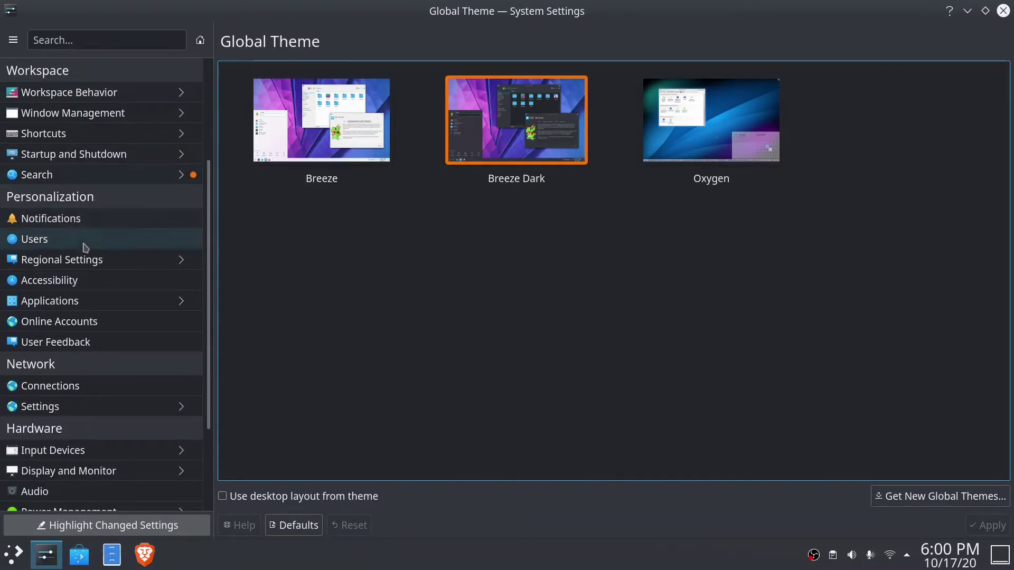
pyautogui.click(58, 218)
pyautogui.click(607, 473)
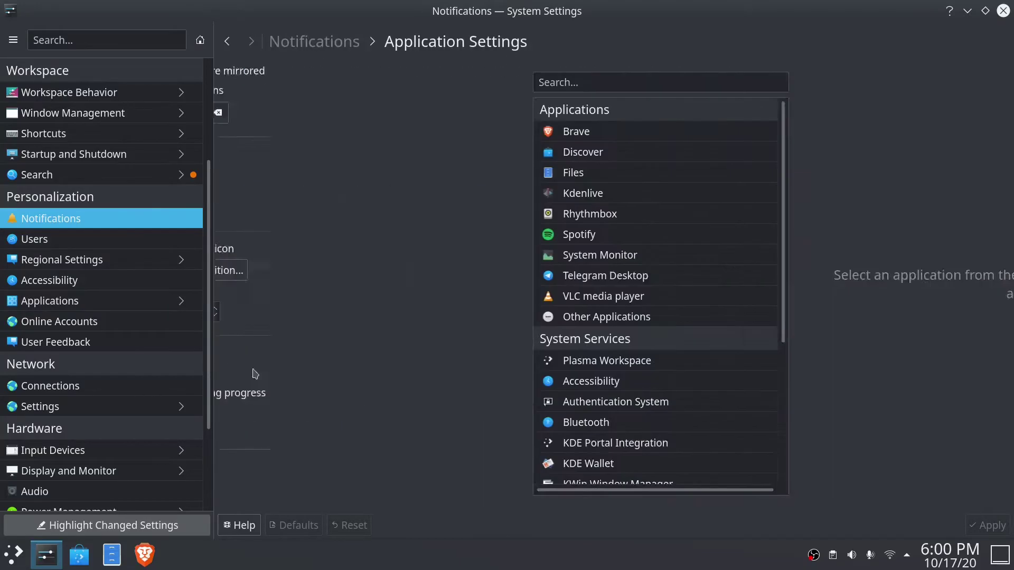
pyautogui.scroll(-2, 308, 261)
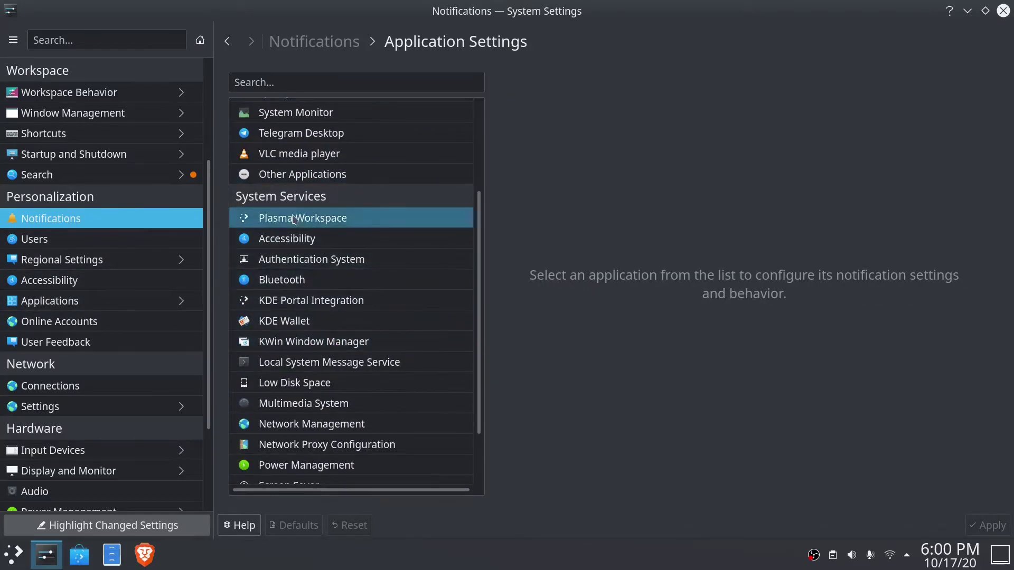
pyautogui.scroll(-2, 298, 317)
pyautogui.click(285, 307)
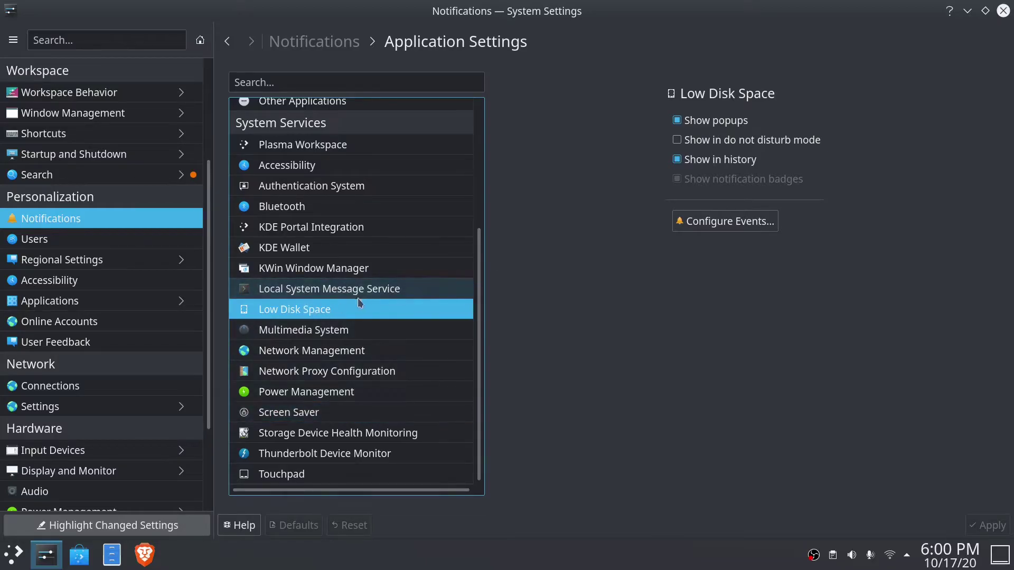
pyautogui.scroll(-4, 84, 370)
pyautogui.click(55, 405)
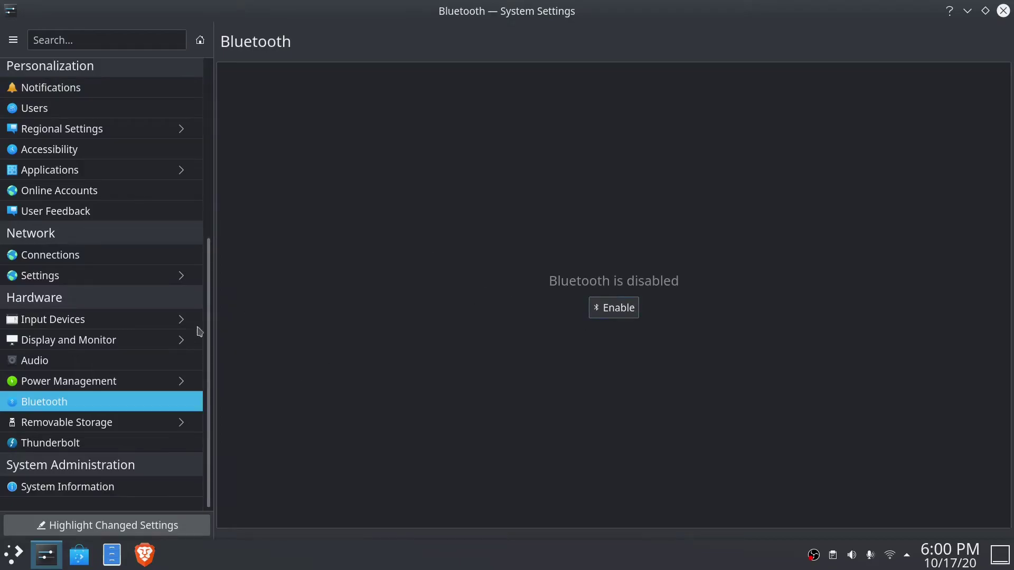
# Set the desktop panel's height to 56 and leave panel and desktop edit mode
pyautogui.rightClick(369, 560)
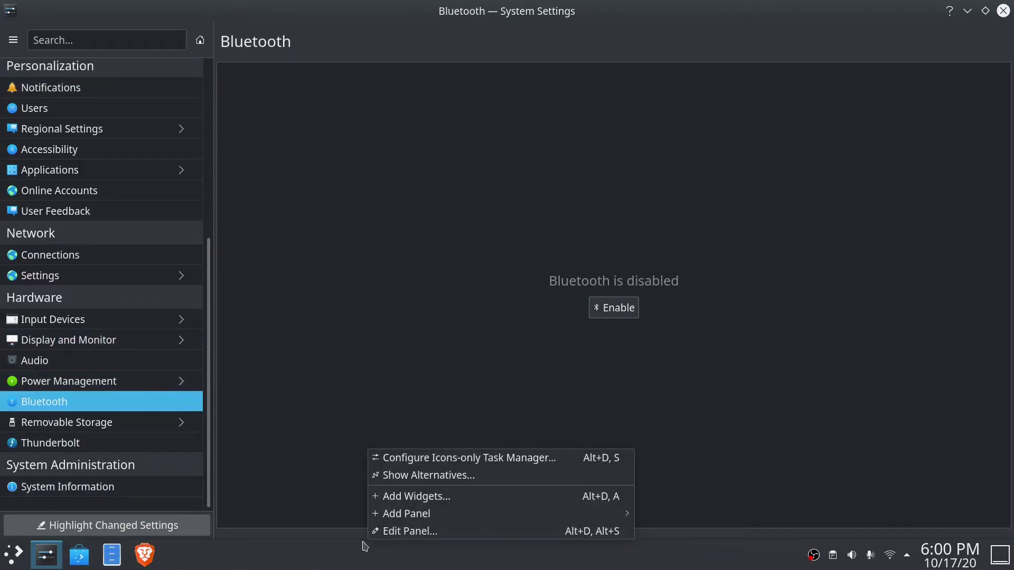
pyautogui.click(393, 532)
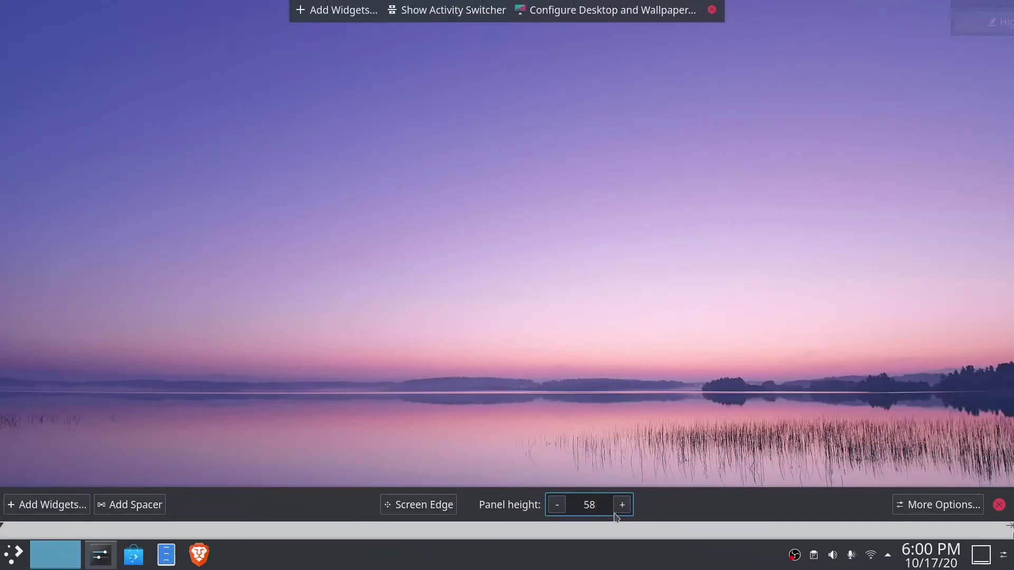
pyautogui.press('BackSpace')
pyautogui.write('6')
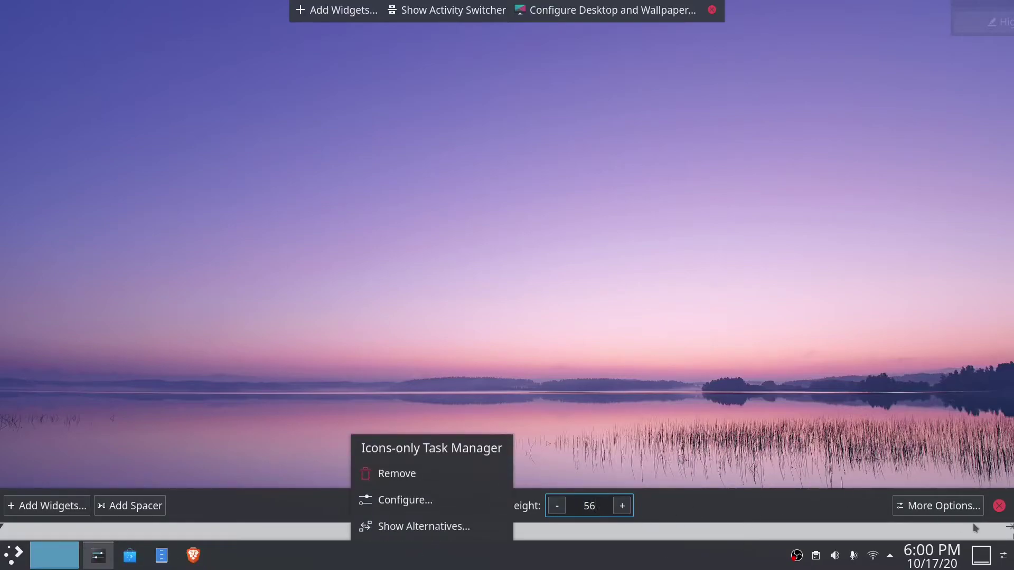
pyautogui.click(1000, 507)
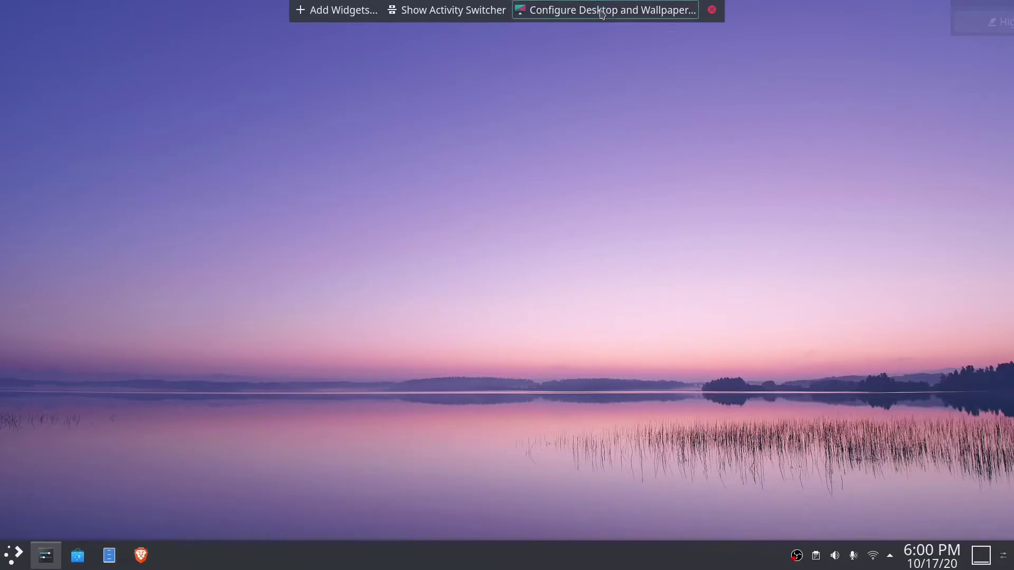
pyautogui.click(713, 10)
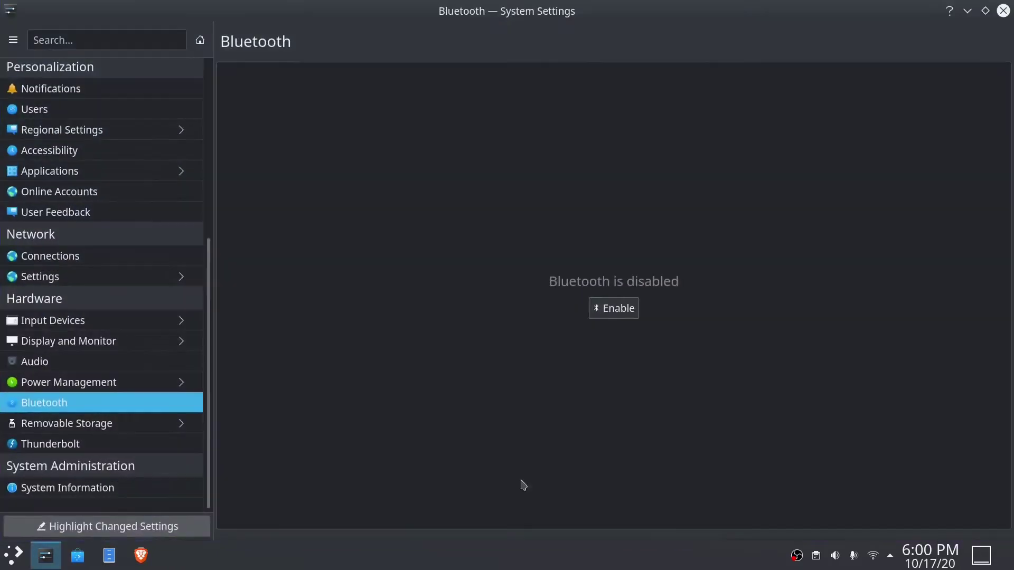
# Pull the System Settings window out of its maximized state and maximize it again
pyautogui.scroll(5, 152, 330)
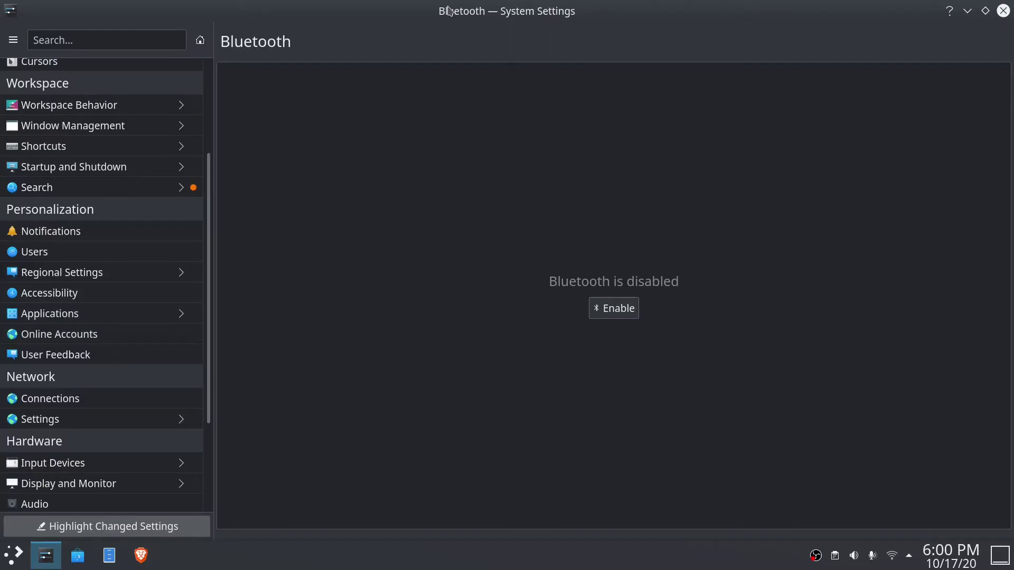
pyautogui.moveTo(448, 11); pyautogui.dragTo(482, 103)
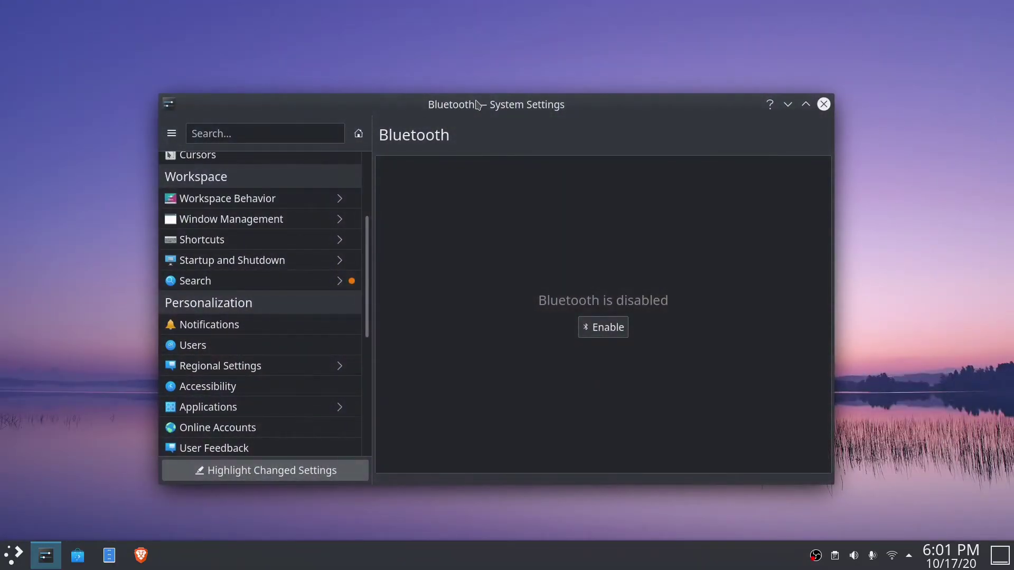
pyautogui.doubleClick(477, 104)
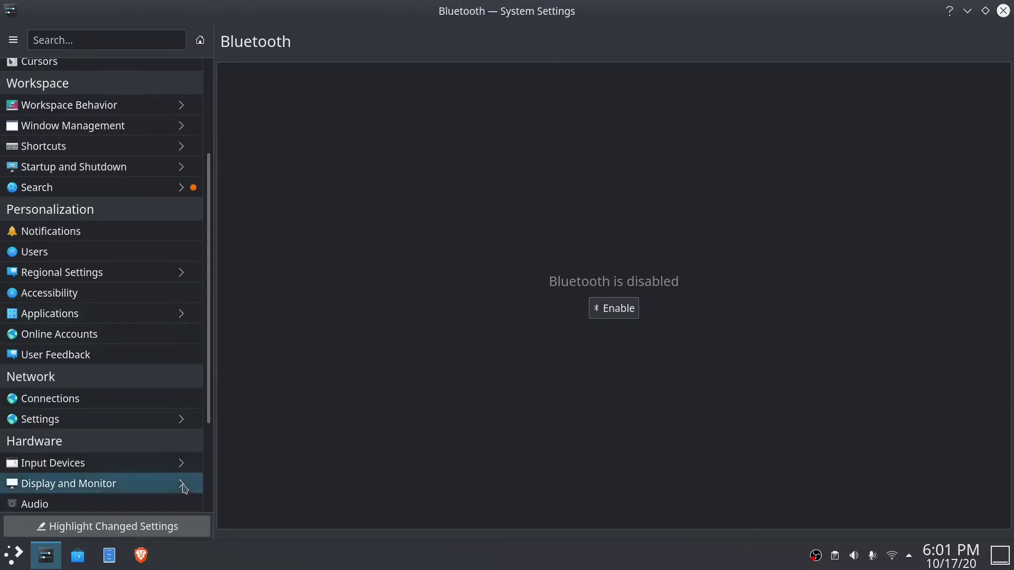
pyautogui.click(5, 559)
pyautogui.click(5, 559)
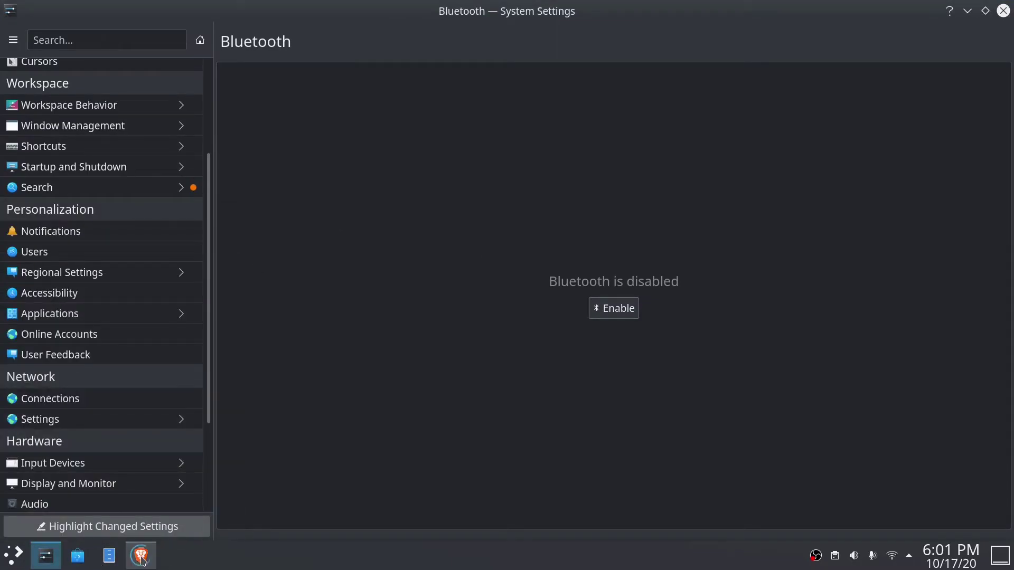
# Switch to Brave, search the web for "kde palsma" and open the KDE.org Plasma desktop page
pyautogui.write('kde palsma')
pyautogui.press('Return')
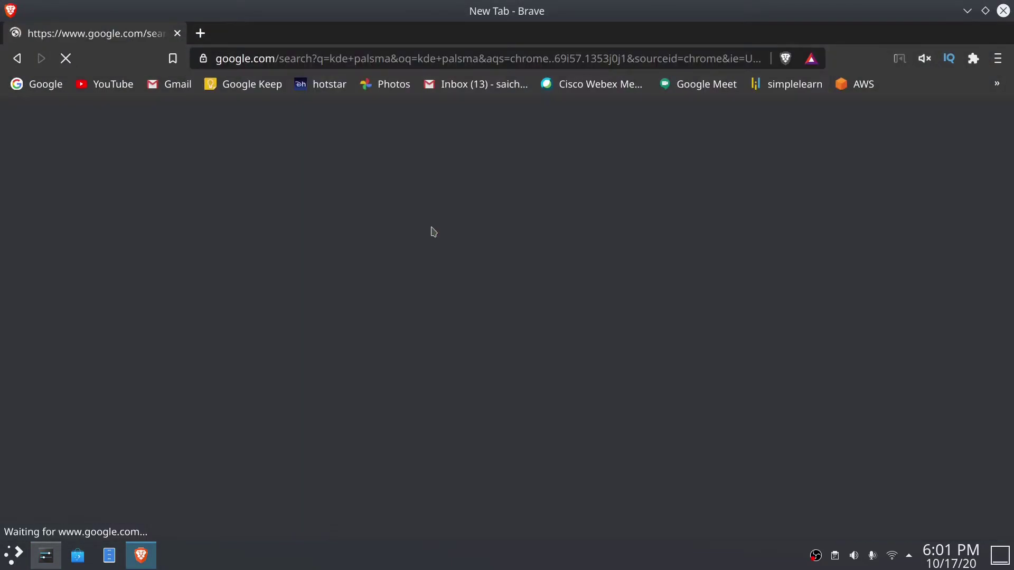
pyautogui.click(231, 270)
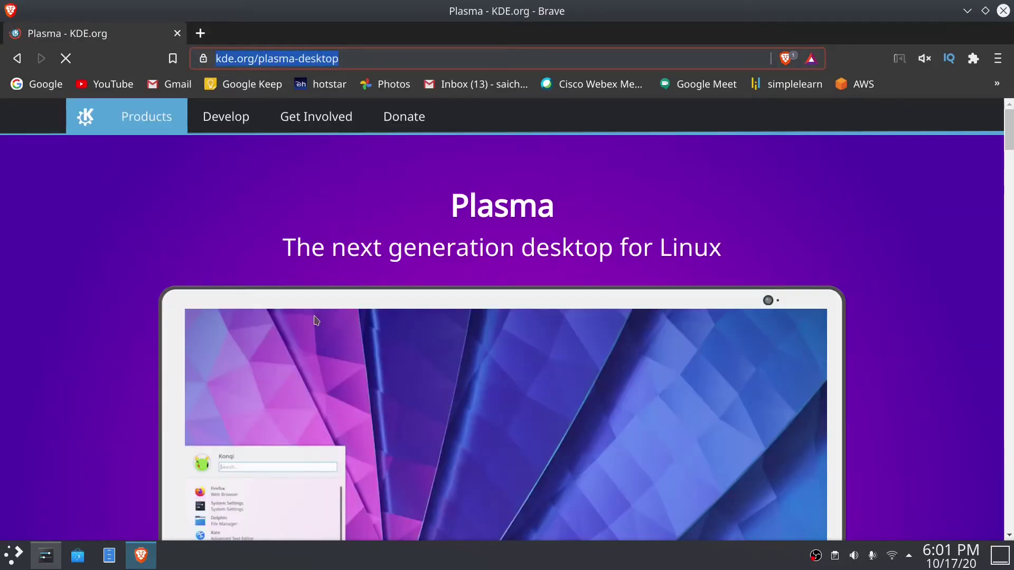
# Examine the Plasma 5.20 video and latest release section on the KDE.org page, and select the page's full address
pyautogui.scroll(-15, 313, 317)
pyautogui.scroll(-2, 383, 324)
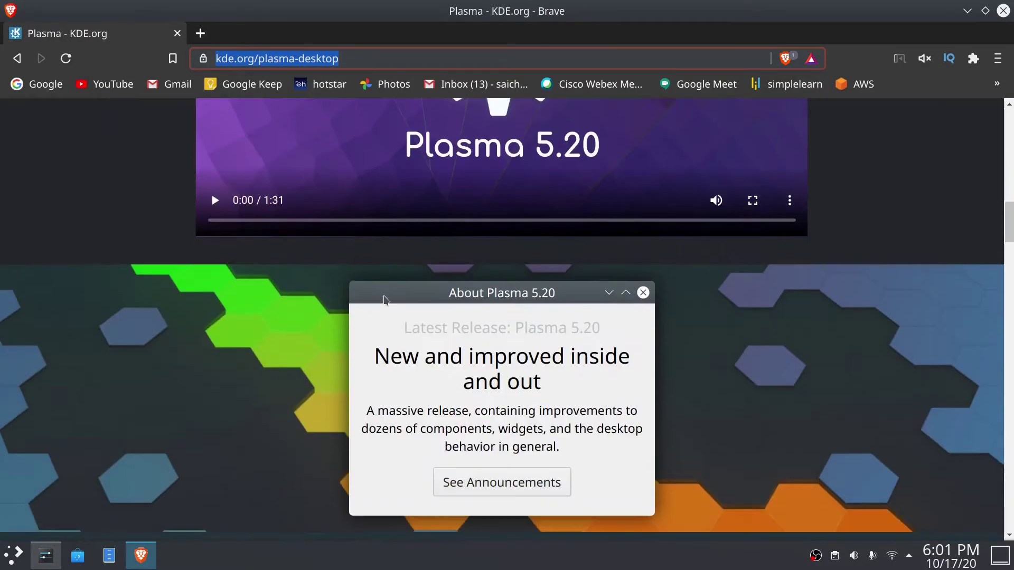
pyautogui.scroll(3, 385, 308)
pyautogui.scroll(-2, 369, 314)
pyautogui.scroll(3, 364, 264)
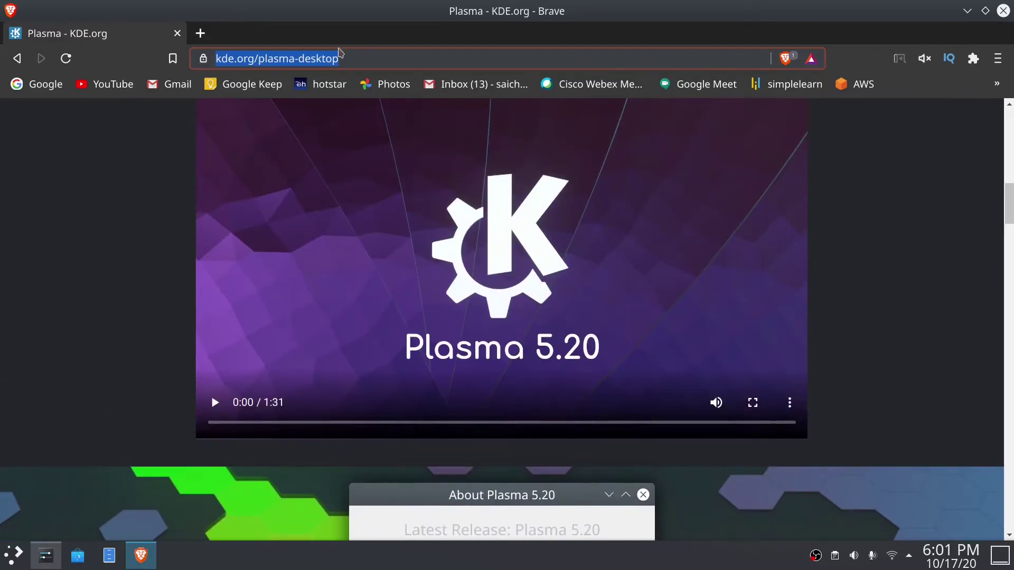
pyautogui.moveTo(369, 61); pyautogui.dragTo(359, 200)
pyautogui.click(437, 58)
pyautogui.hotkey('ctrl', 'a')
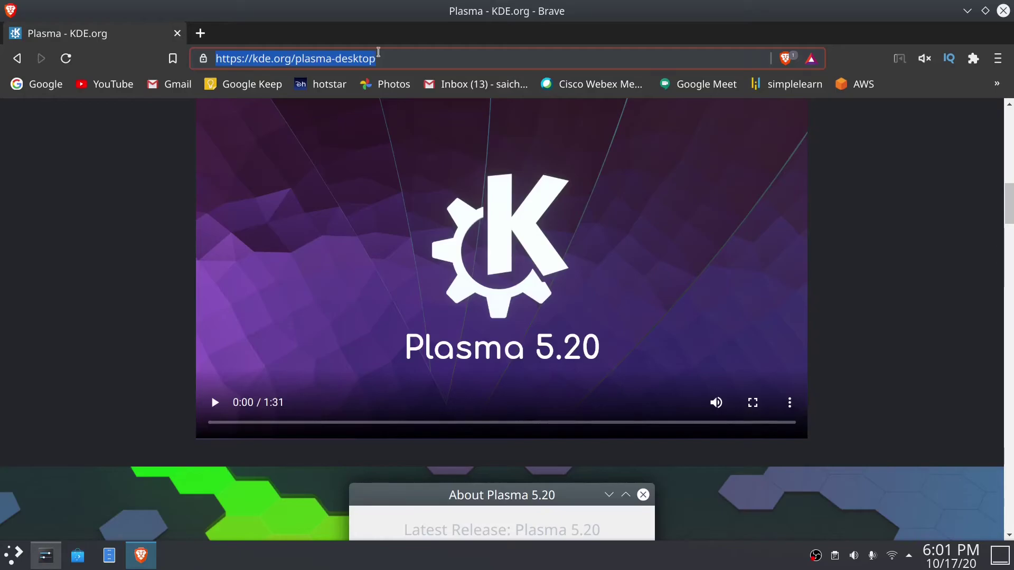
pyautogui.scroll(-3, 307, 273)
pyautogui.scroll(3, 307, 274)
pyautogui.scroll(3, 309, 272)
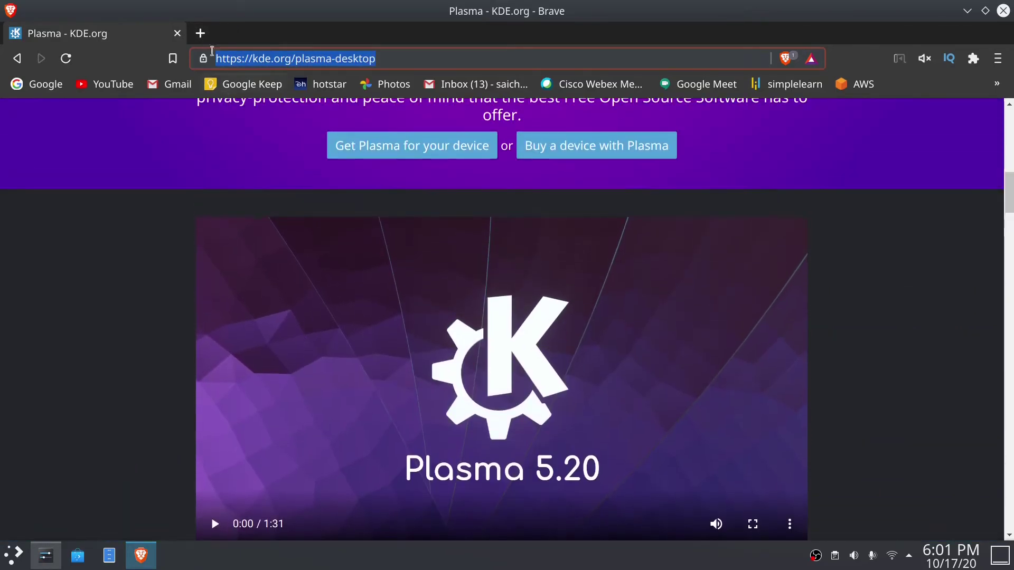
# Search for "kde nenon" in a new tab, highlight the KDE neon description and open the neon.kde.org site
pyautogui.click(200, 33)
pyautogui.write('kde nenon')
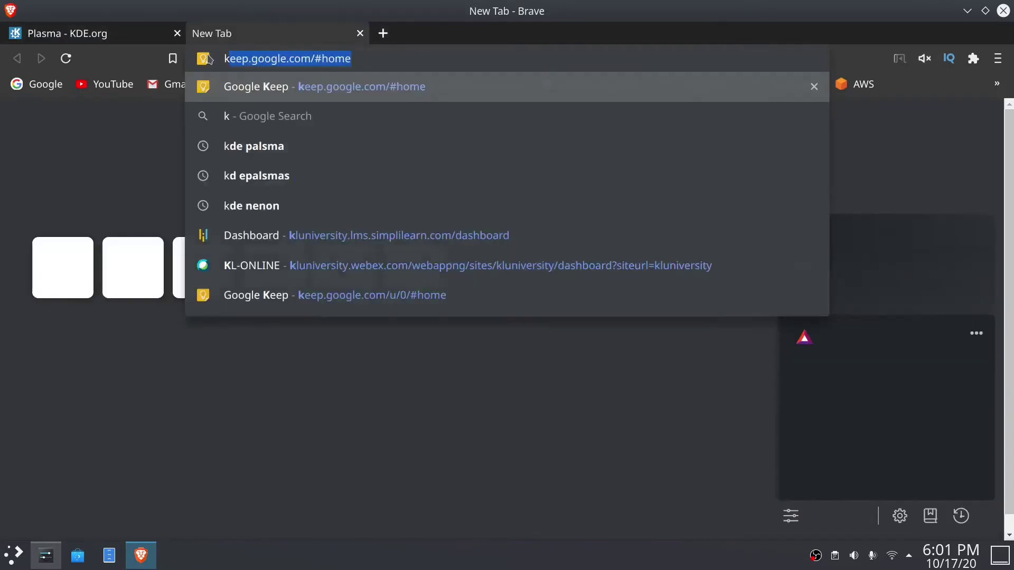
pyautogui.press('Return')
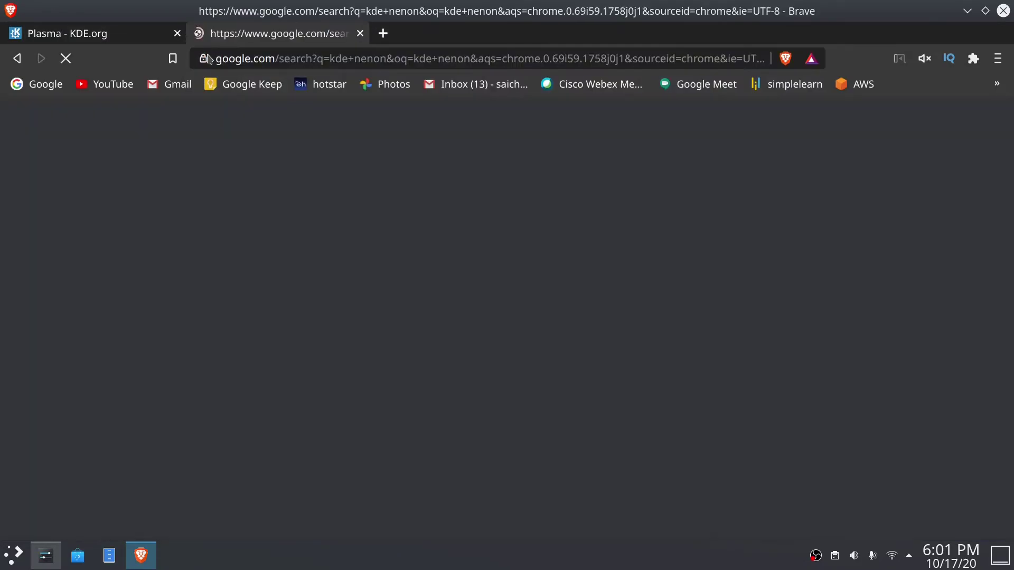
pyautogui.scroll(-2, 314, 299)
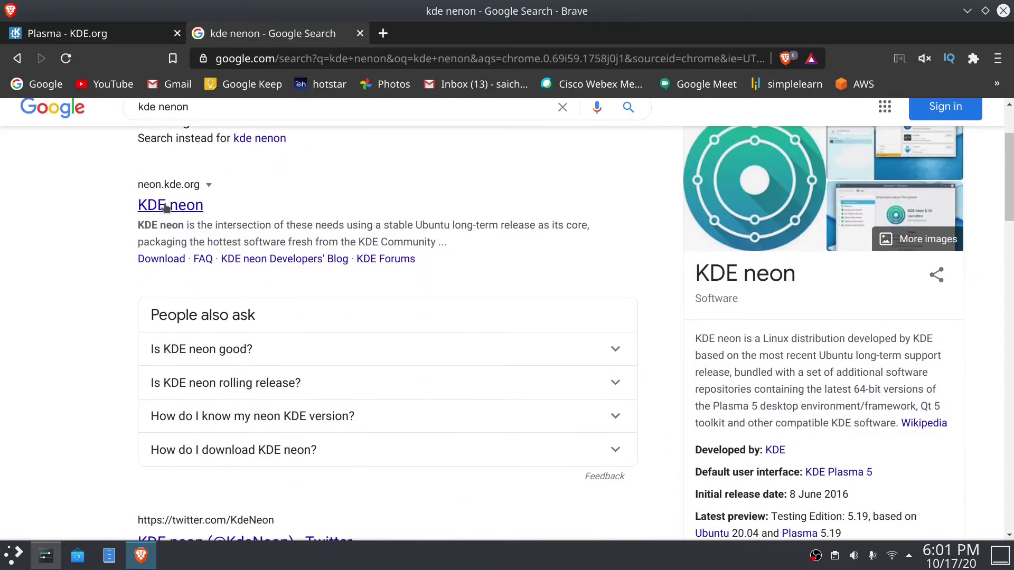
pyautogui.moveTo(713, 337); pyautogui.dragTo(839, 425)
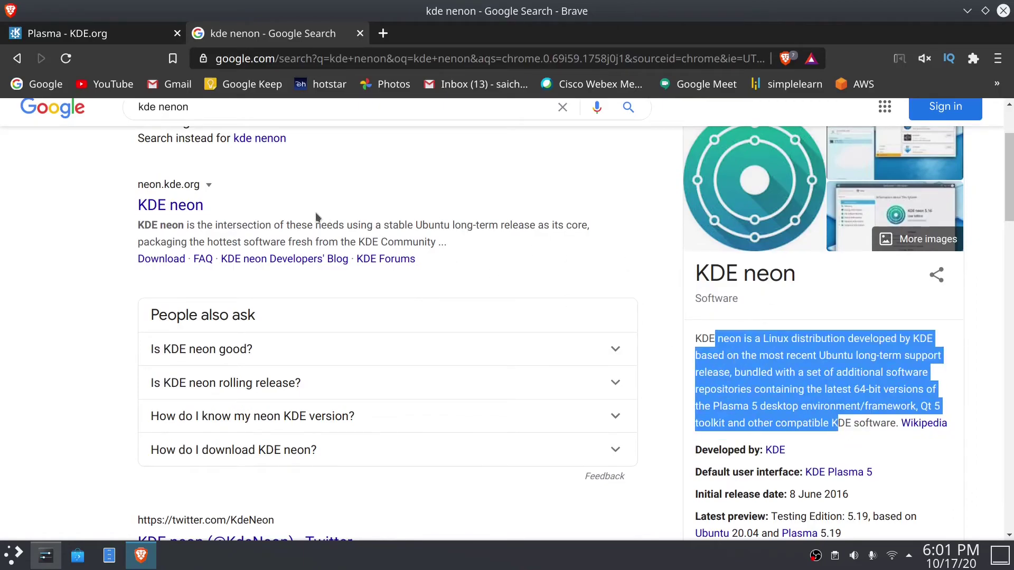
pyautogui.click(201, 210)
pyautogui.click(222, 69)
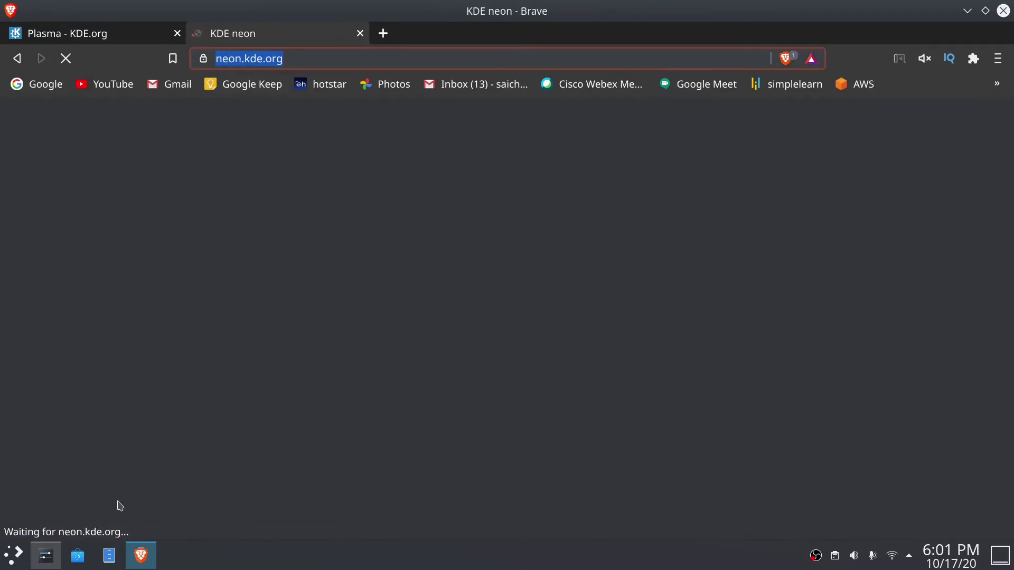
# Minimize the Brave and System Settings windows to show the empty desktop
pyautogui.click(141, 561)
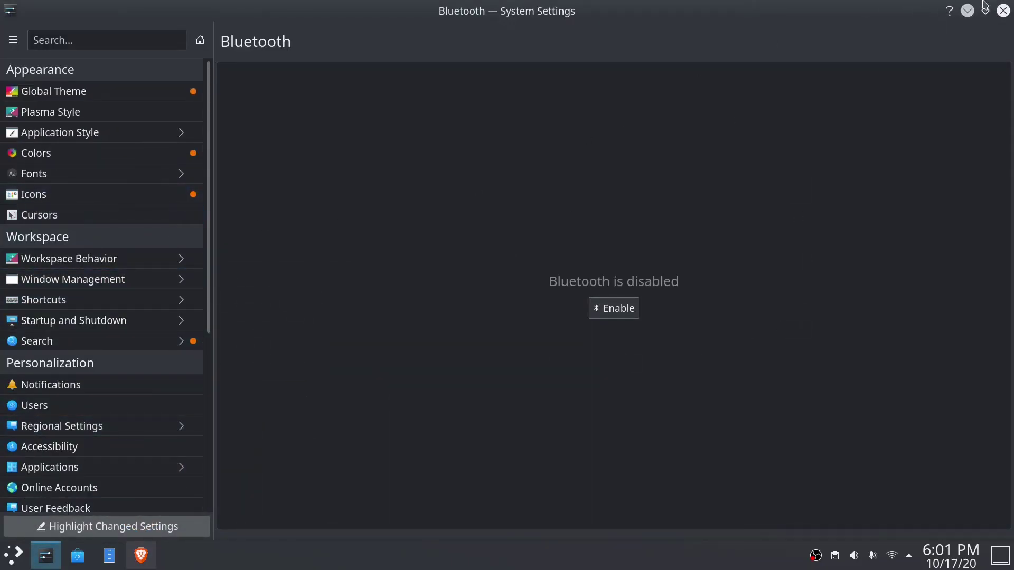
pyautogui.click(967, 11)
pyautogui.rightClick(297, 191)
pyautogui.click(149, 212)
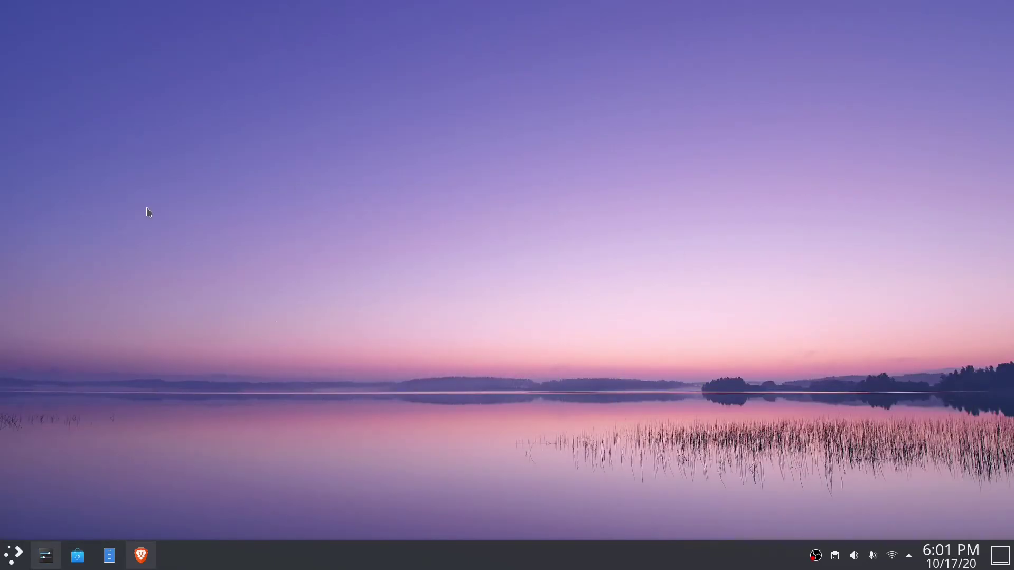